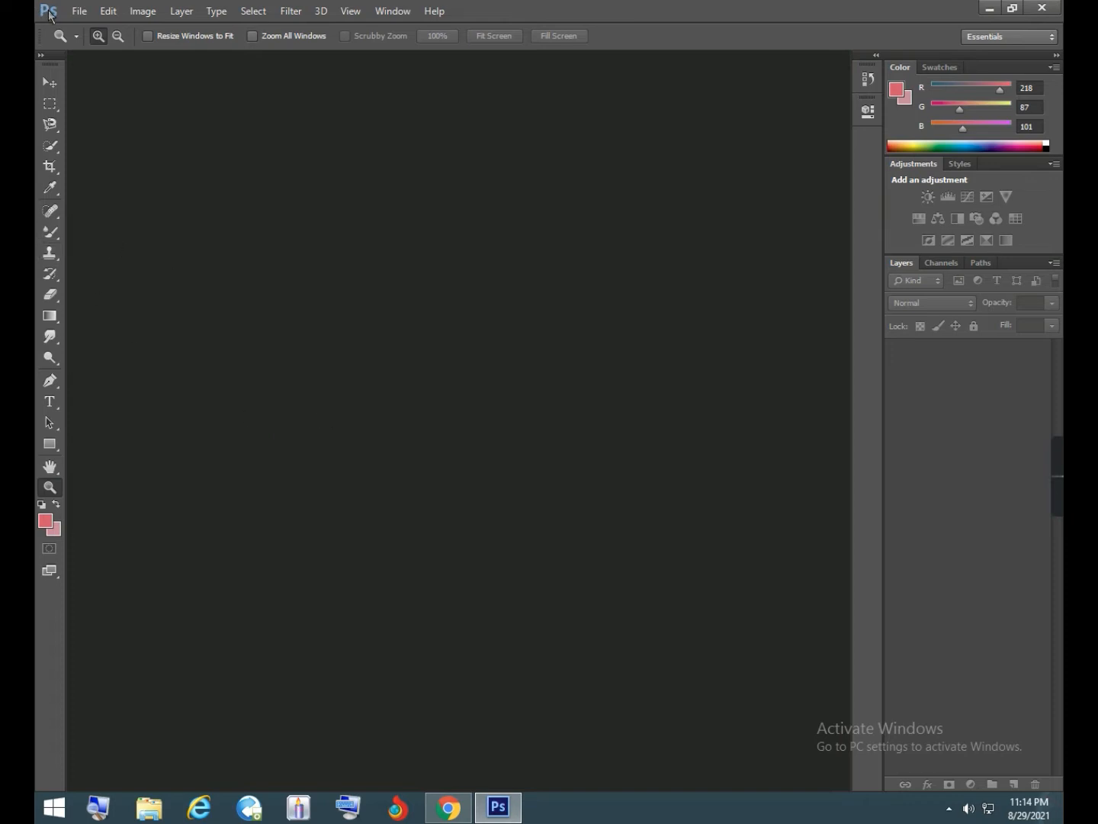
pyautogui.click(78, 11)
pyautogui.click(93, 43)
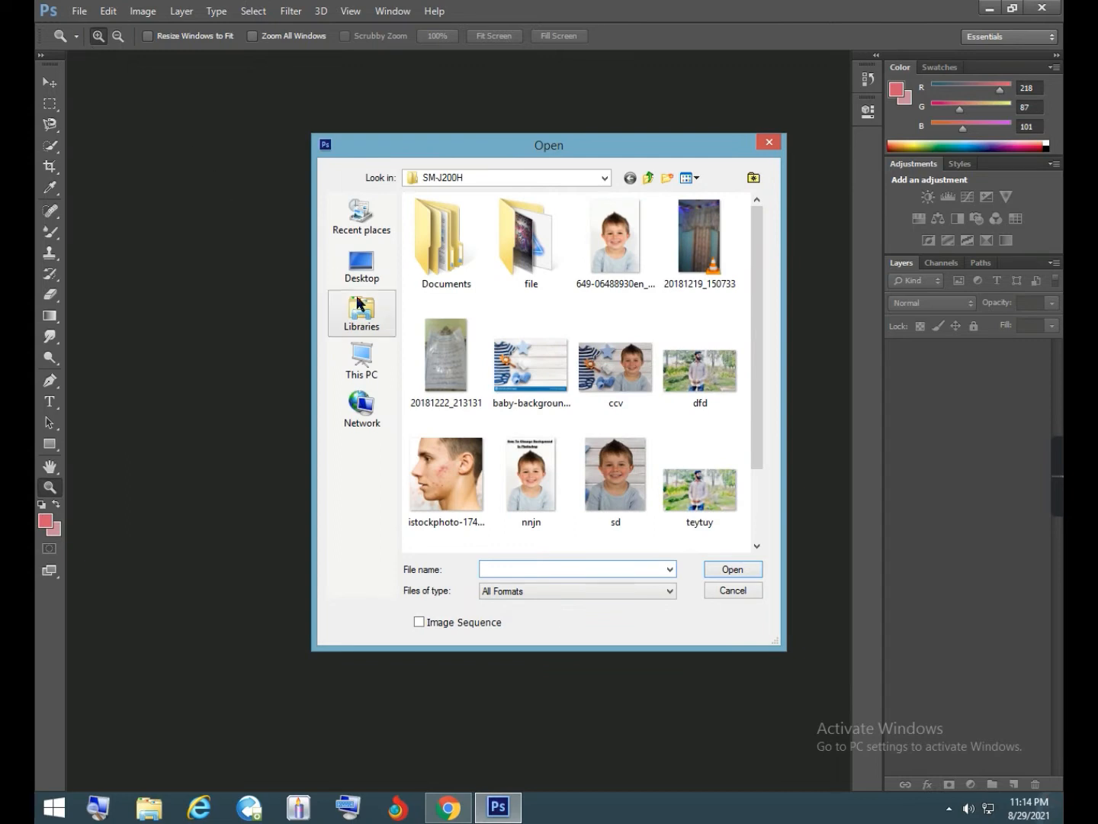
pyautogui.doubleClick(449, 493)
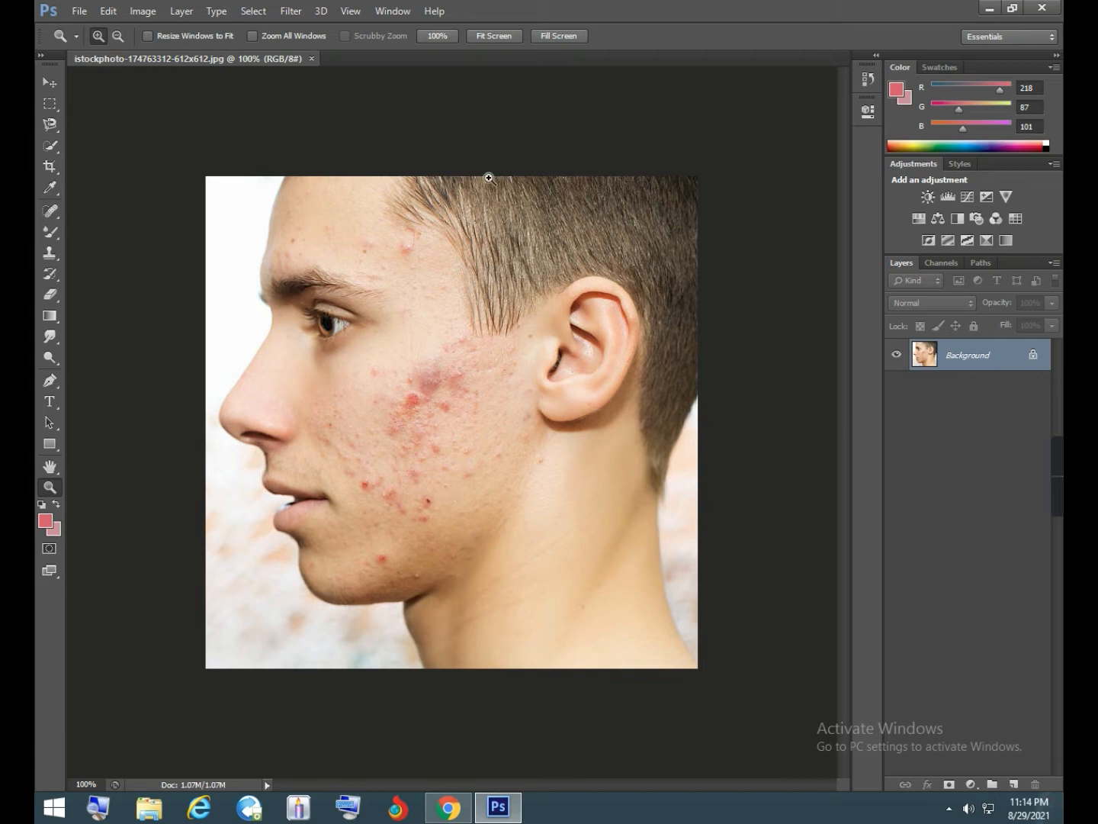
pyautogui.click(488, 37)
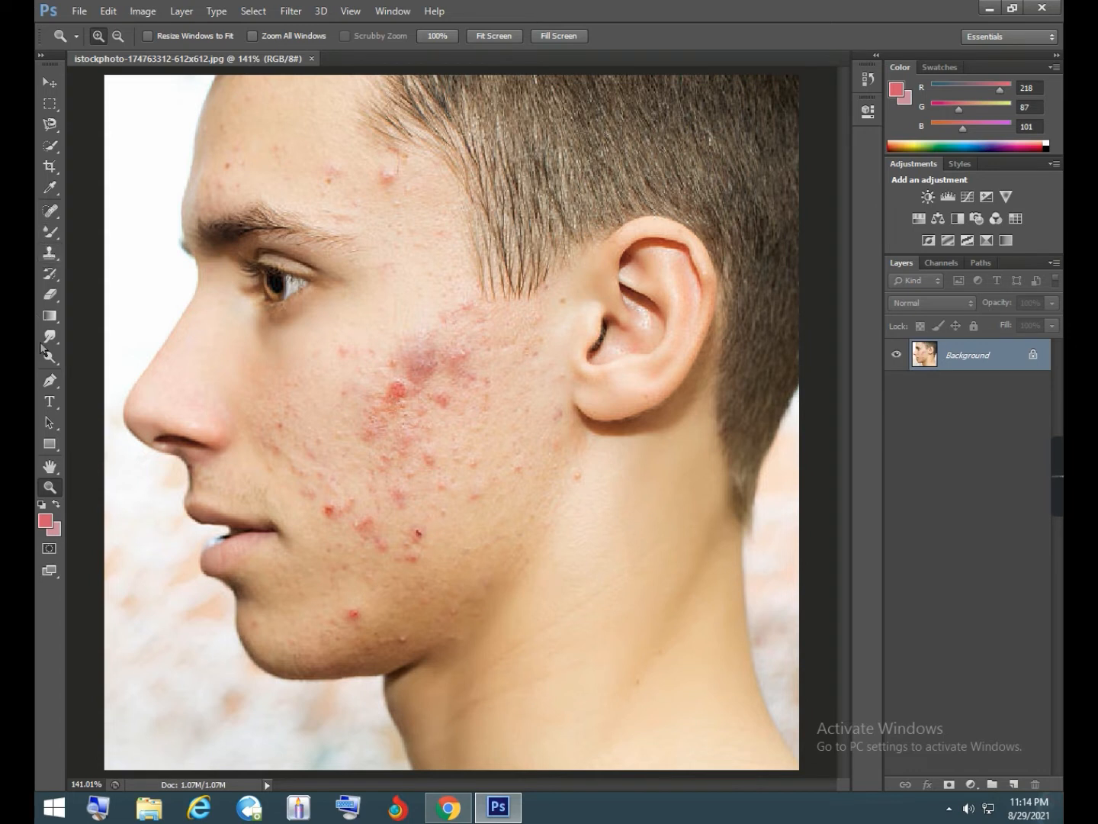
pyautogui.click(43, 506)
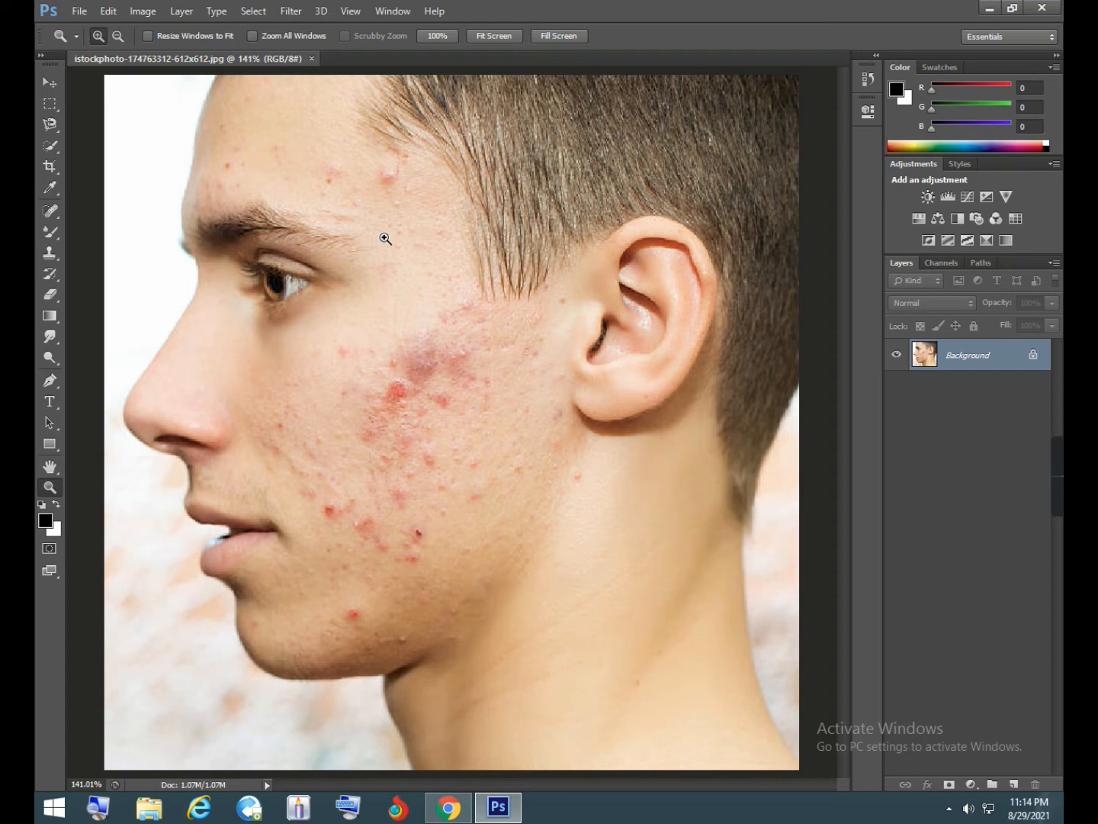
# Remove the pimples on the temple side of the forehead and beyond the eyebrow with a 35 px content-aware Spot Healing Brush
pyautogui.click(369, 214)
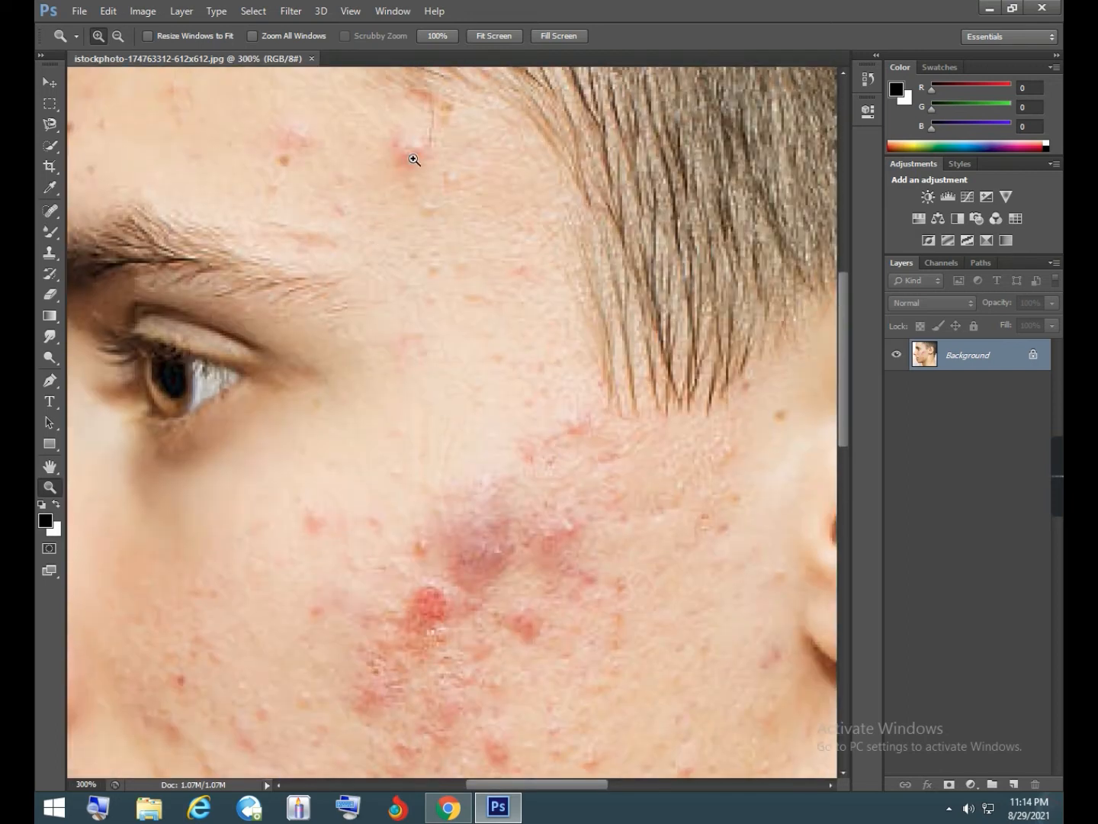
pyautogui.click(559, 38)
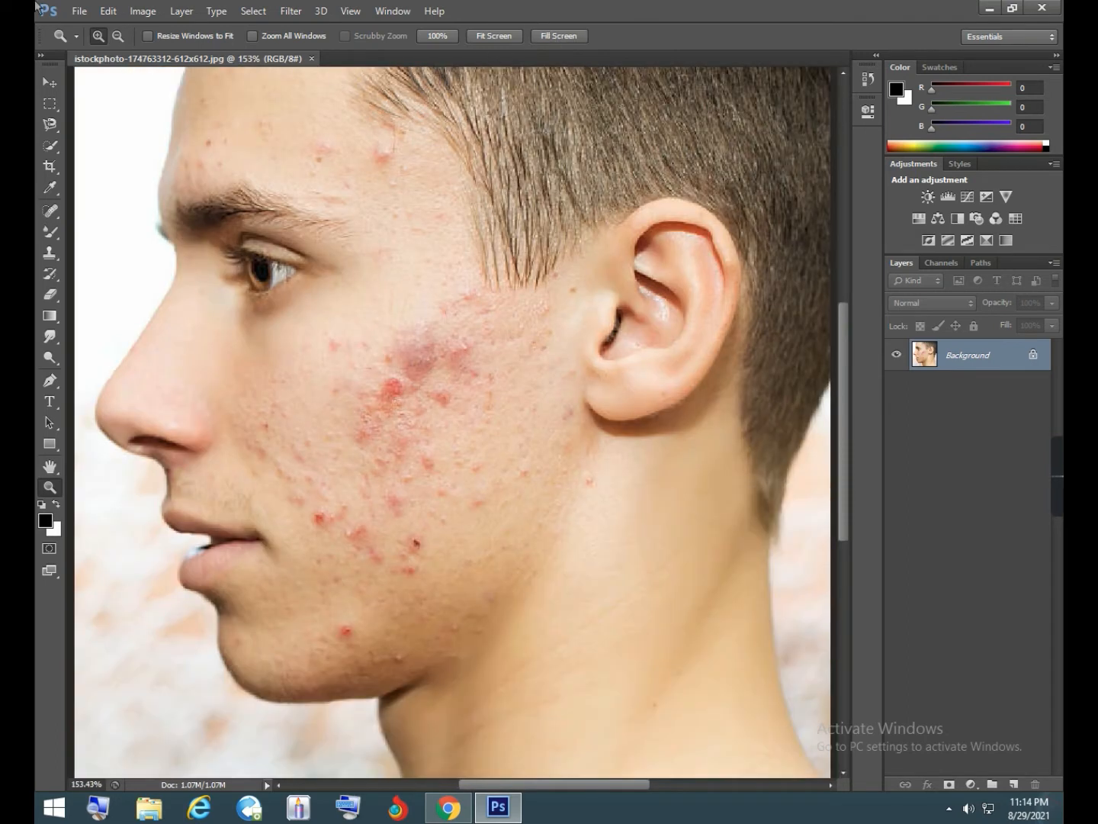
pyautogui.click(50, 209)
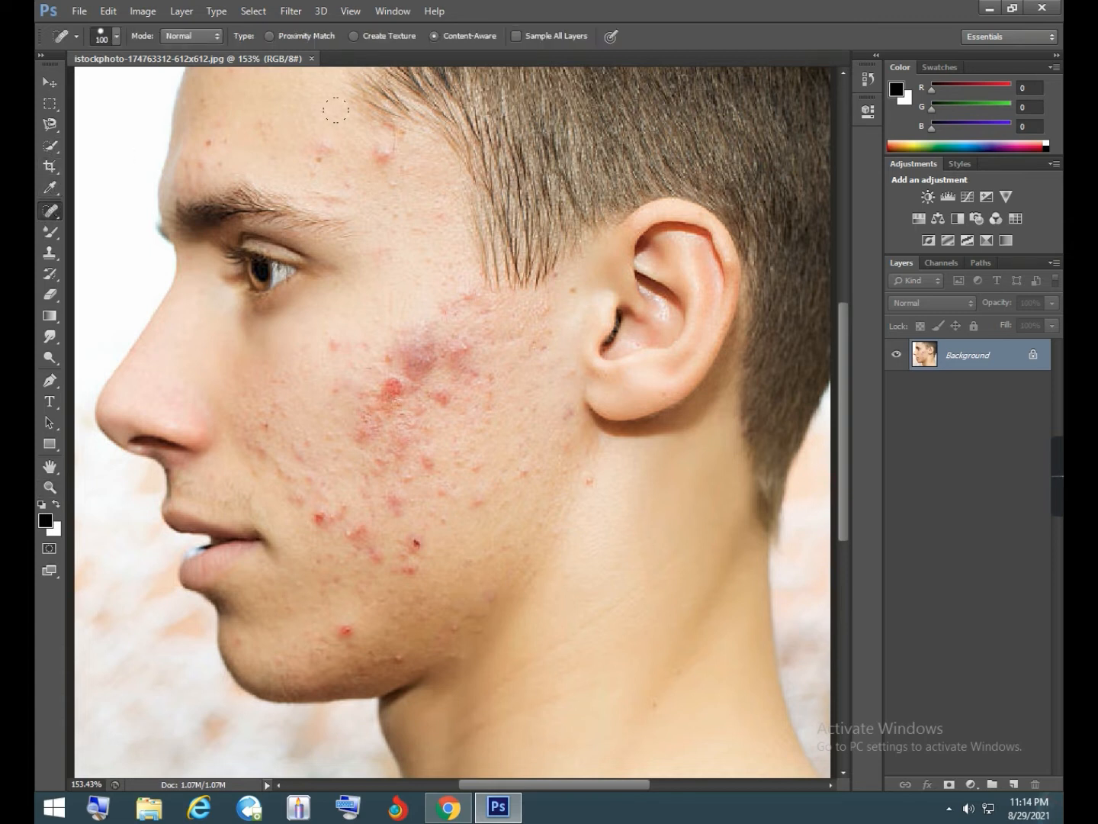
pyautogui.press('[')
pyautogui.click(382, 154)
pyautogui.click(332, 152)
pyautogui.click(340, 169)
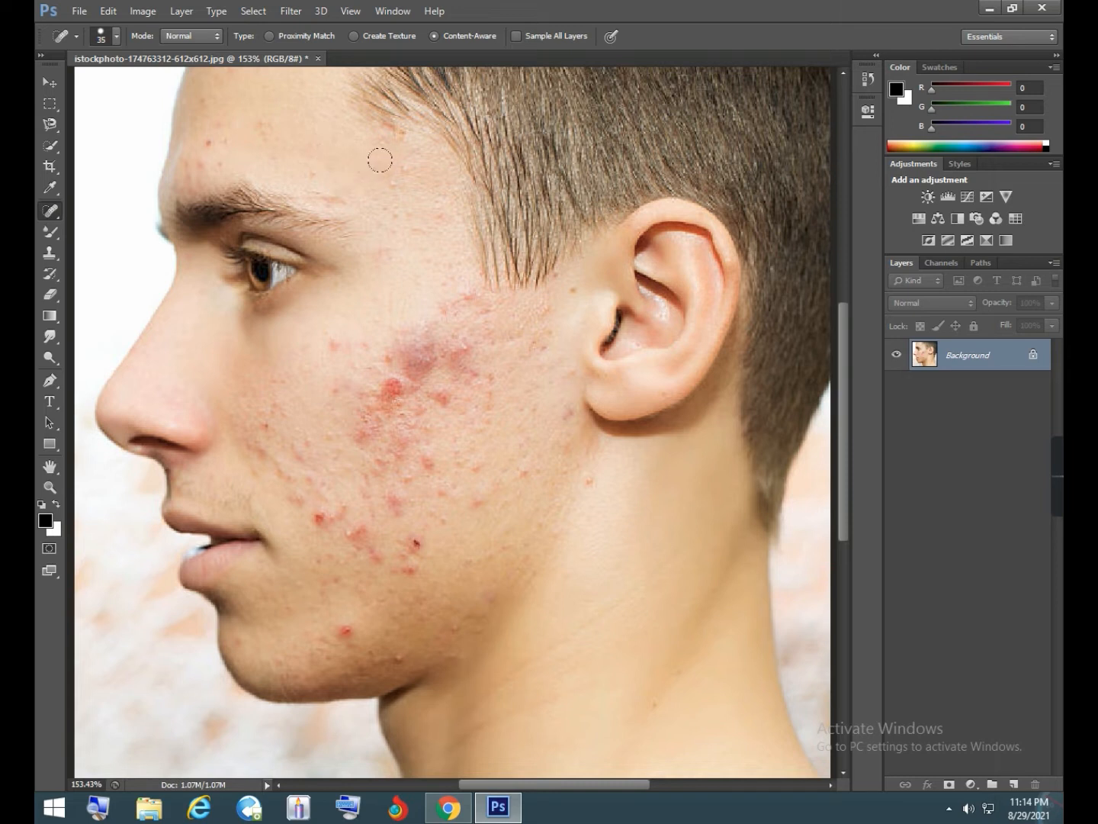
pyautogui.click(331, 196)
pyautogui.click(387, 242)
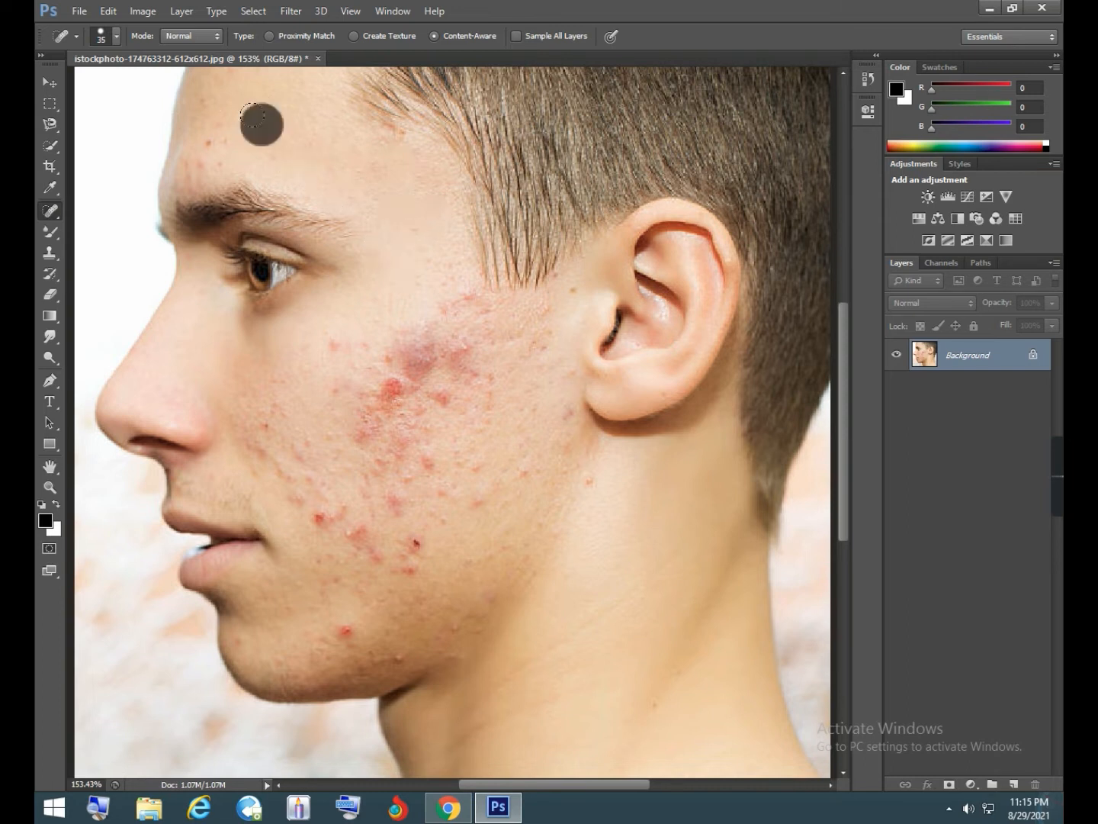
# Heal the remaining spots on the front of the forehead, above the eyebrow and up towards the hairline
pyautogui.hscroll(-3, 238, 141)
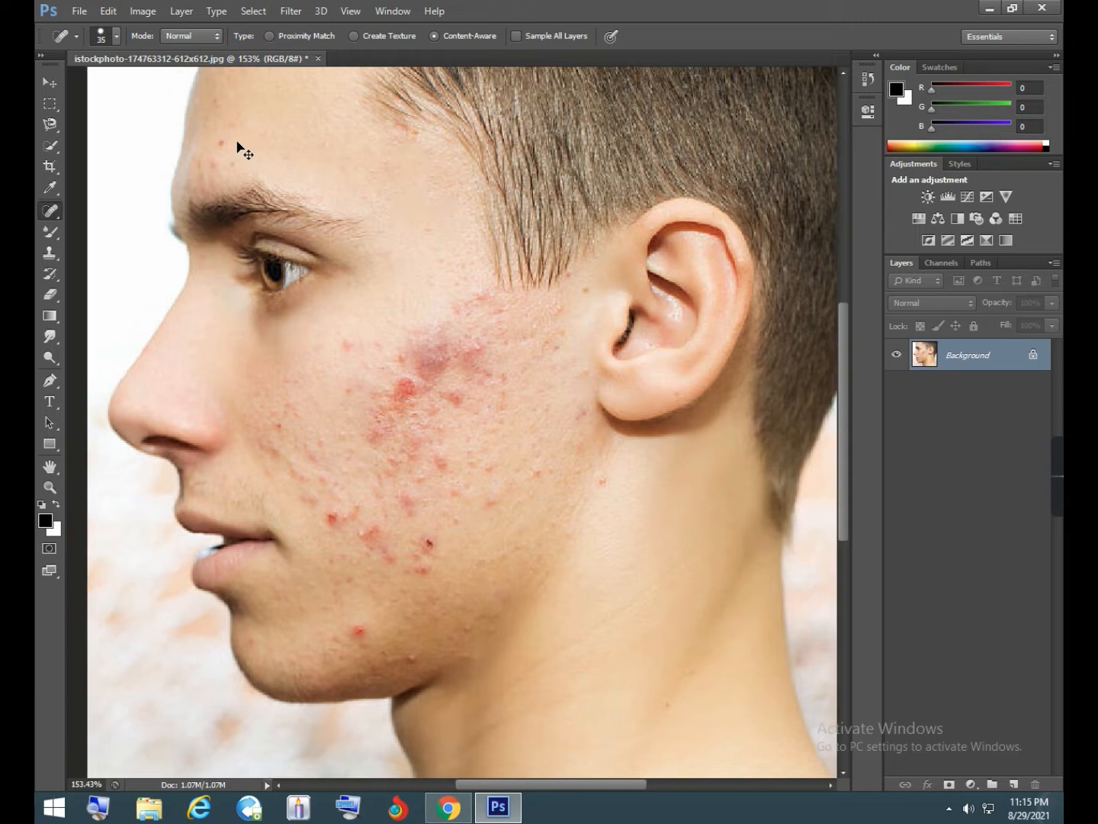
pyautogui.hscroll(1, 238, 142)
pyautogui.hscroll(-2, 238, 142)
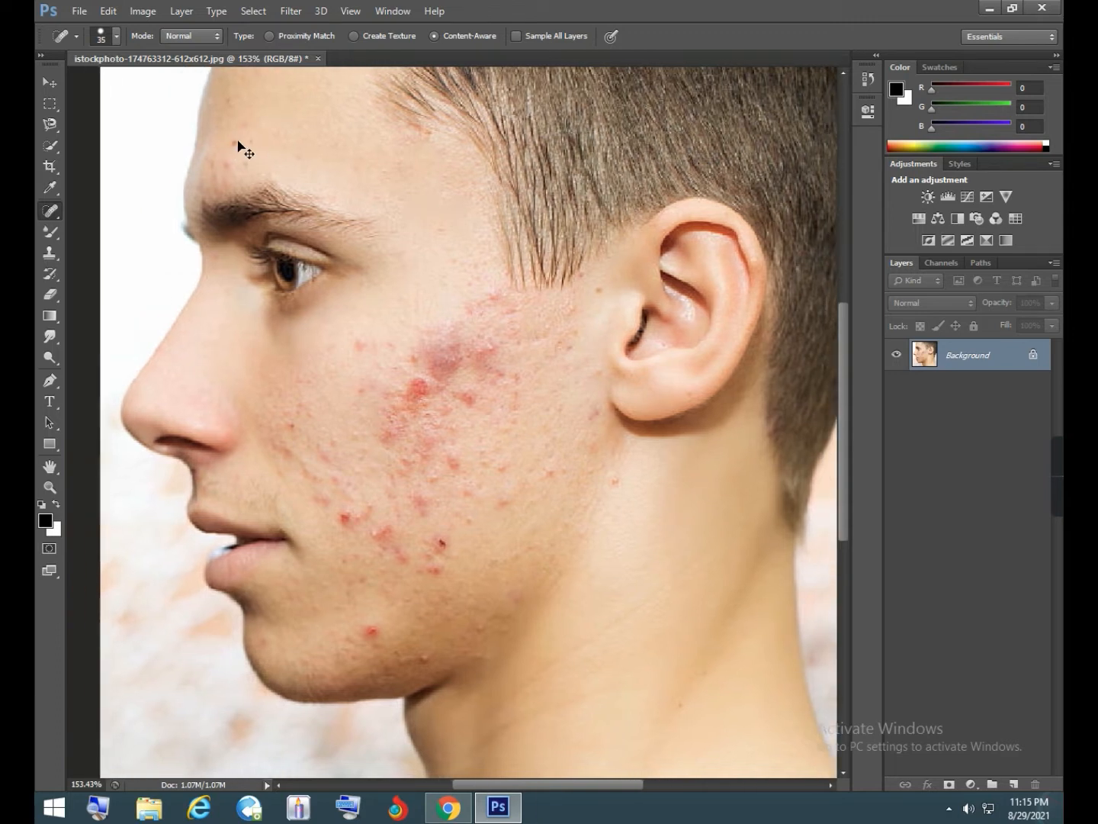
pyautogui.click(248, 140)
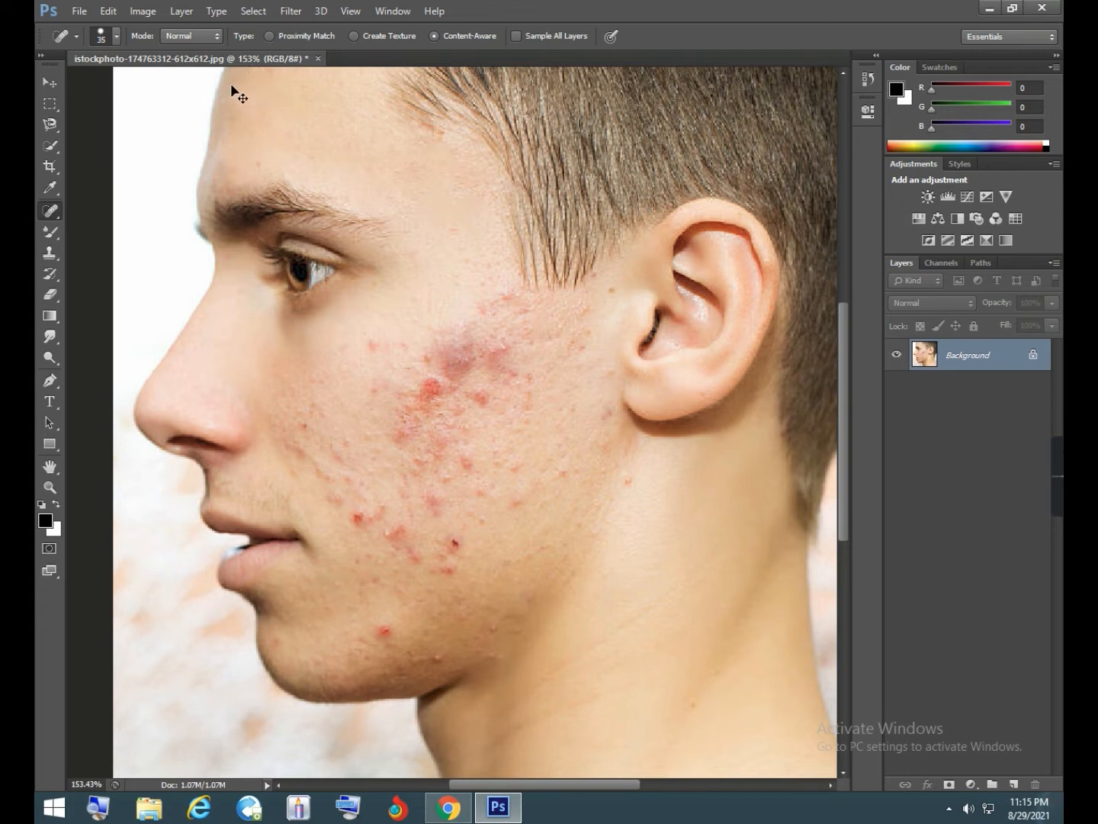
pyautogui.scroll(3, 227, 96)
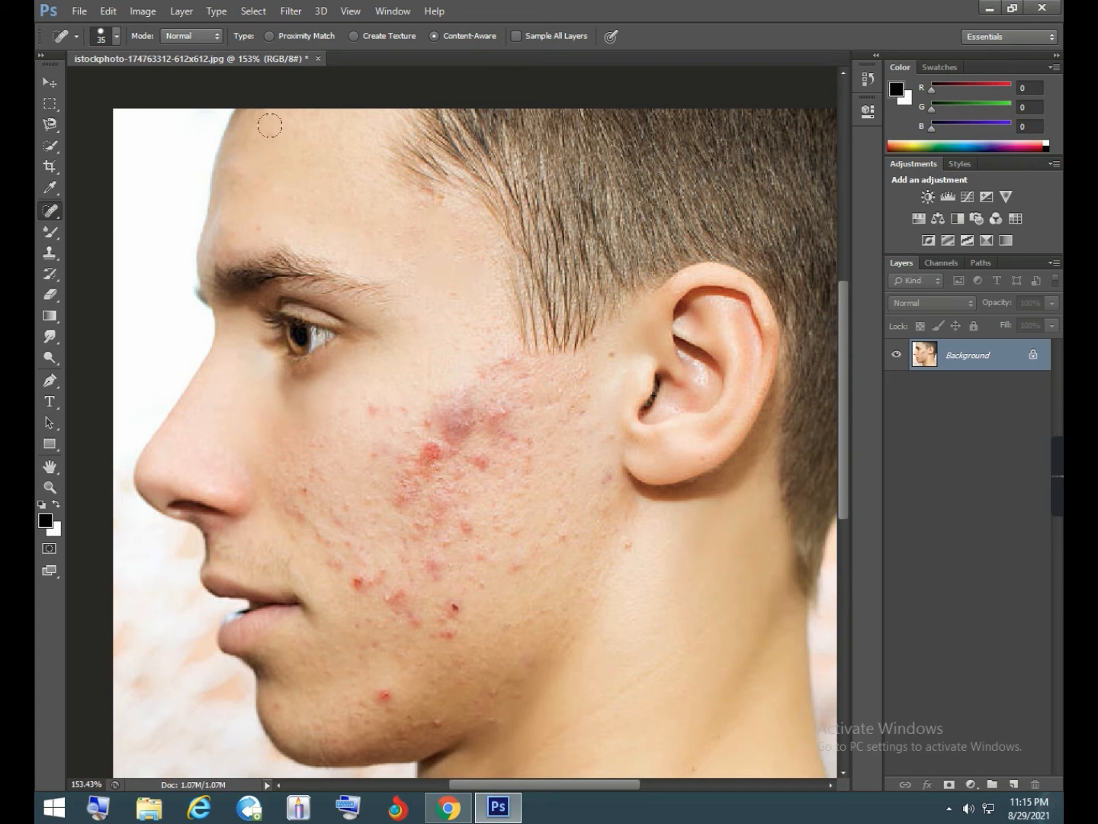
pyautogui.click(232, 195)
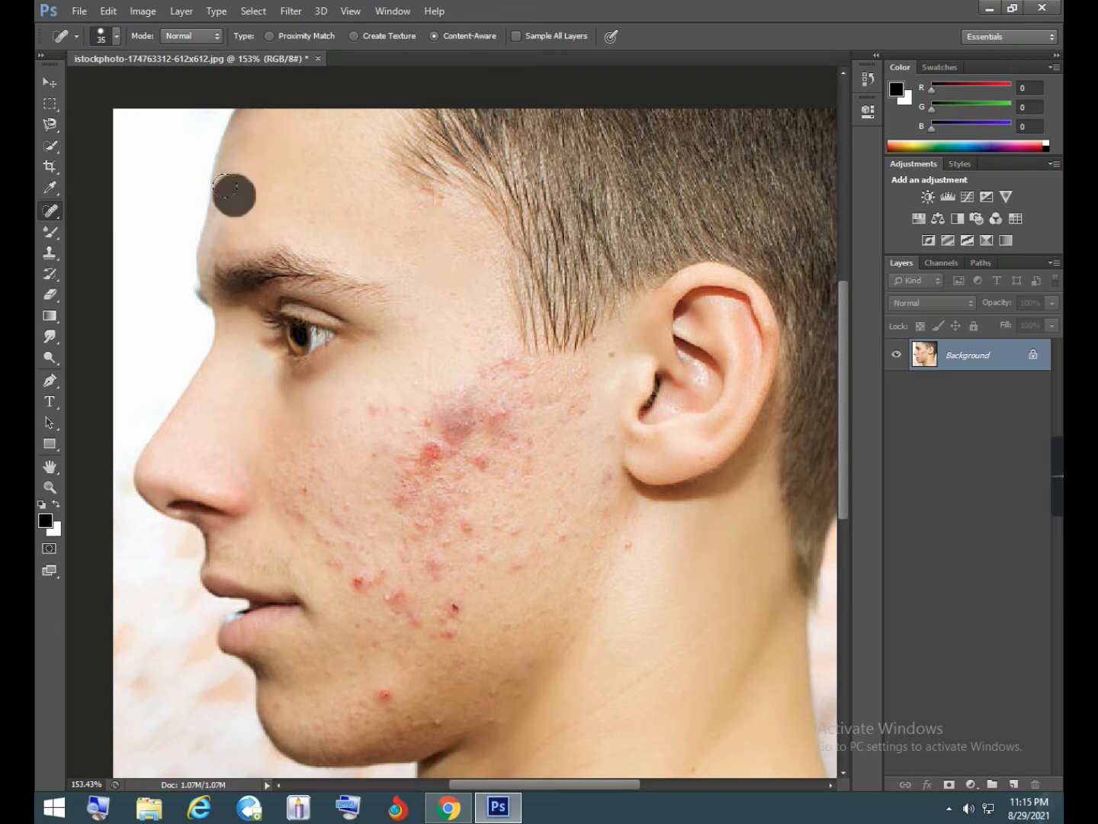
pyautogui.click(244, 155)
pyautogui.click(346, 144)
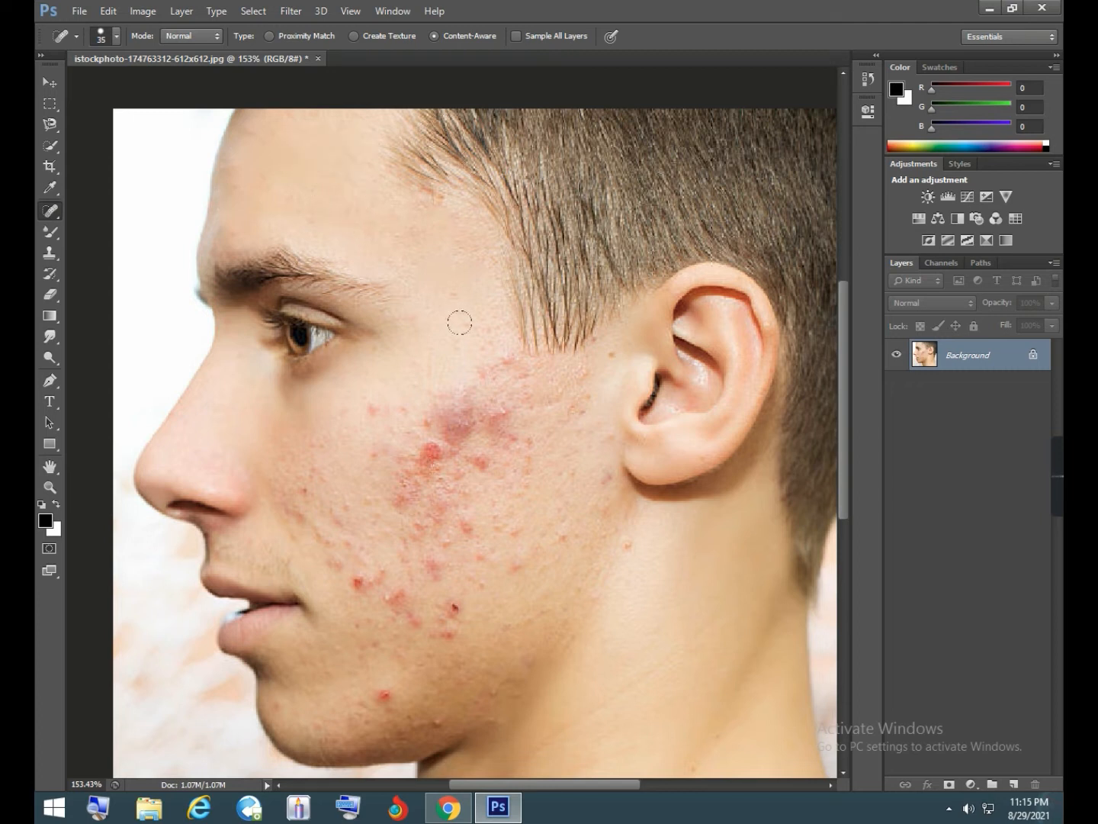
# Heal the mole in front of the ear and the red spot on the skin below the earlobe
pyautogui.click(617, 341)
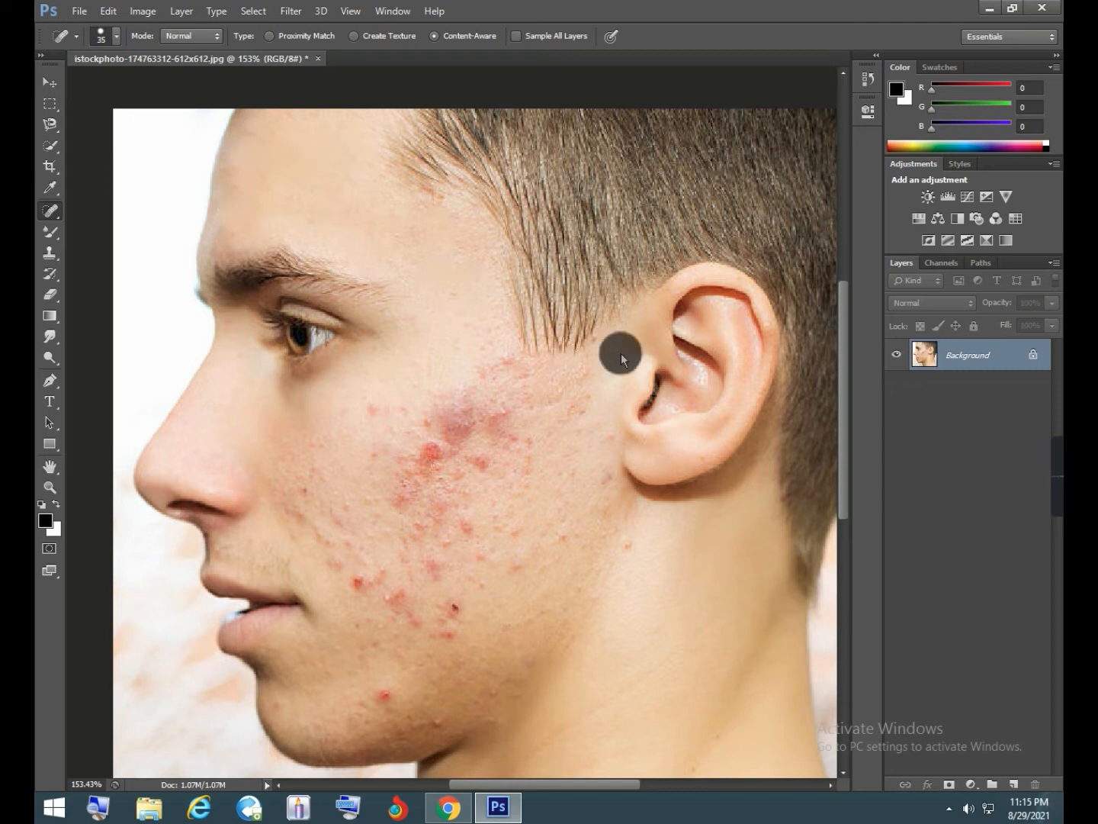
pyautogui.scroll(-3, 599, 380)
pyautogui.click(614, 349)
pyautogui.scroll(-2, 587, 367)
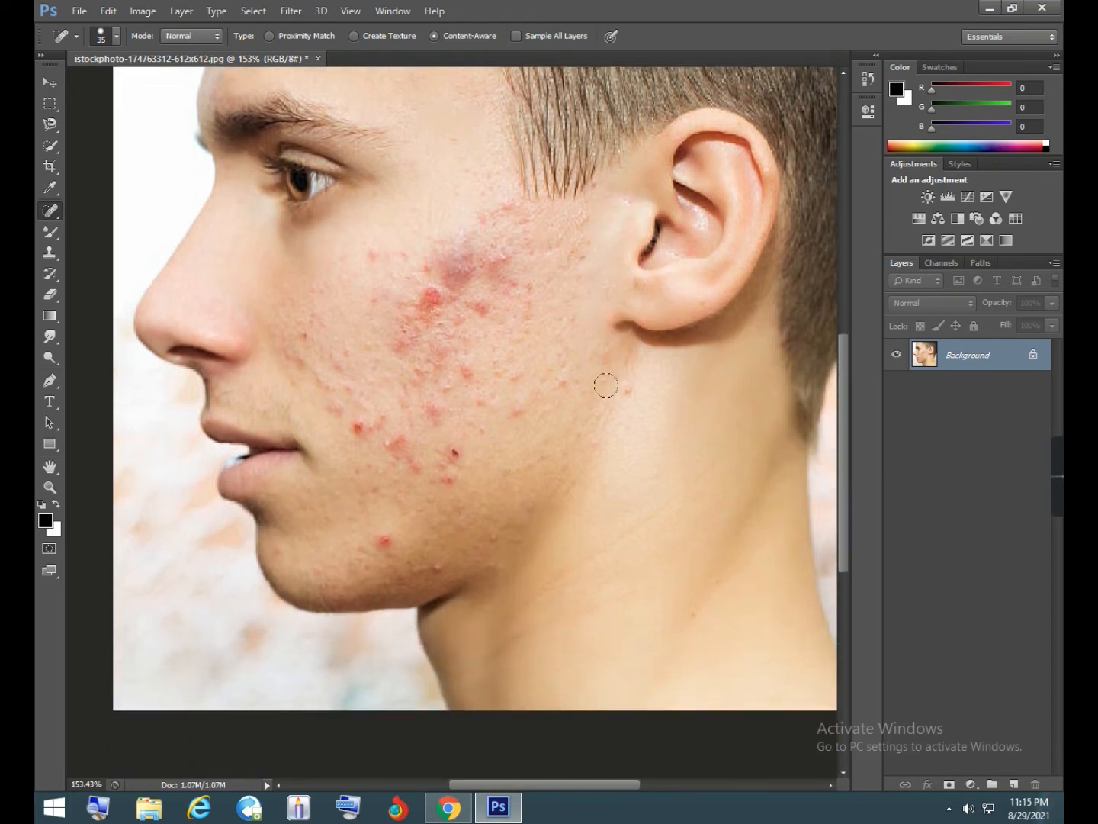
pyautogui.click(635, 389)
# Heal the blemishes along the jawline and chin, reducing the Spot Healing Brush to 25 px and finishing with 20 px
pyautogui.click(437, 561)
pyautogui.click(485, 537)
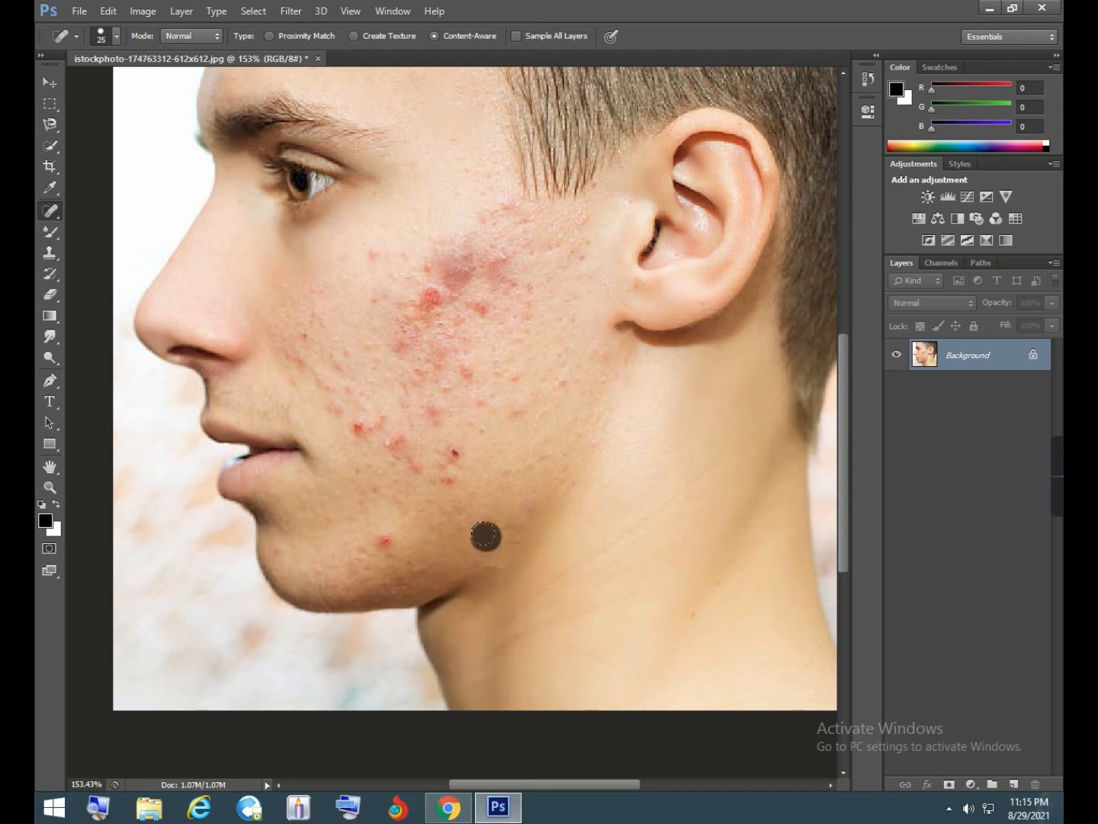
pyautogui.click(384, 539)
pyautogui.press('[')
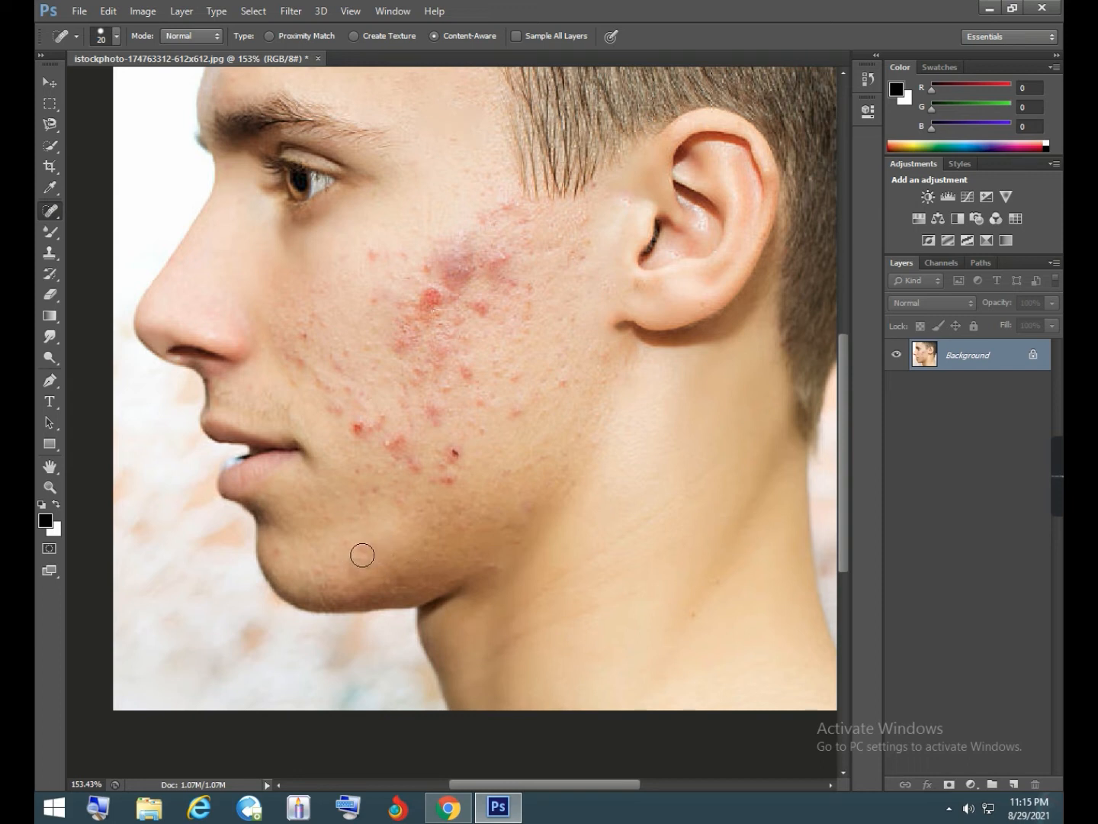
pyautogui.click(276, 553)
pyautogui.click(316, 576)
pyautogui.click(369, 566)
# Heal the small red spots on the upper cheek below the eye with the 20 px brush
pyautogui.click(368, 261)
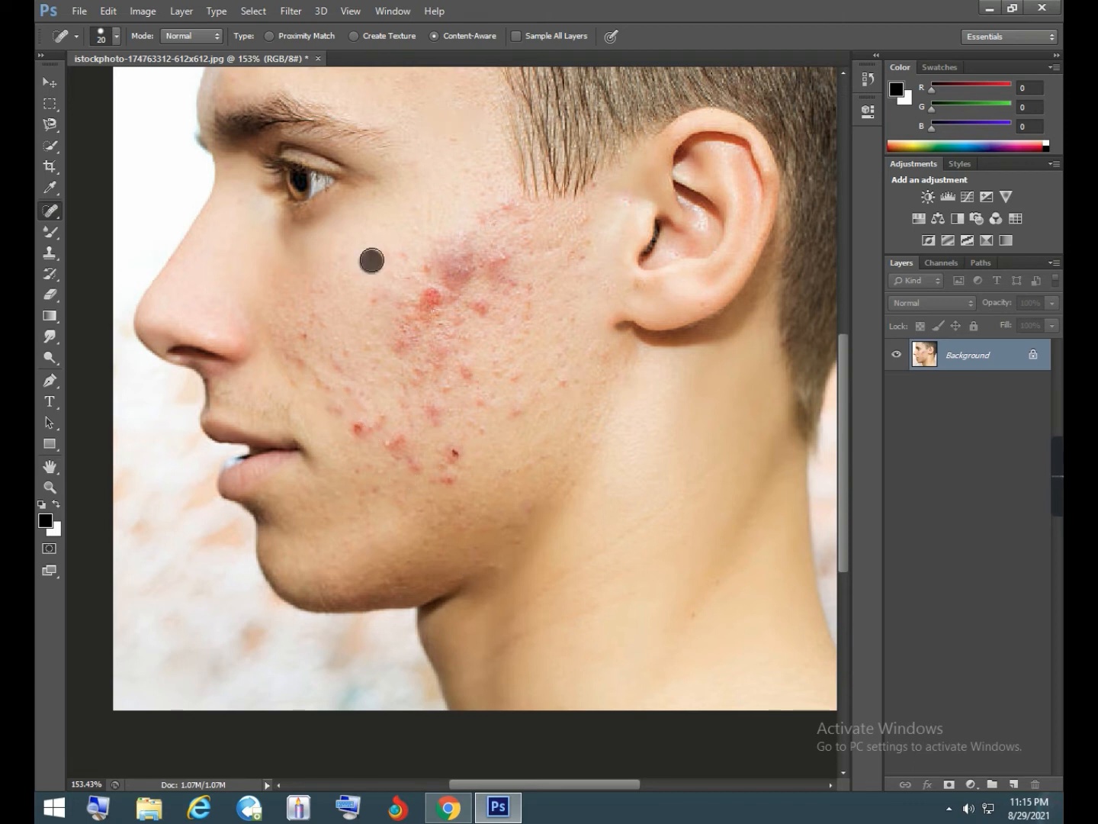
pyautogui.click(360, 262)
pyautogui.click(368, 264)
pyautogui.click(349, 259)
pyautogui.click(399, 255)
pyautogui.click(392, 258)
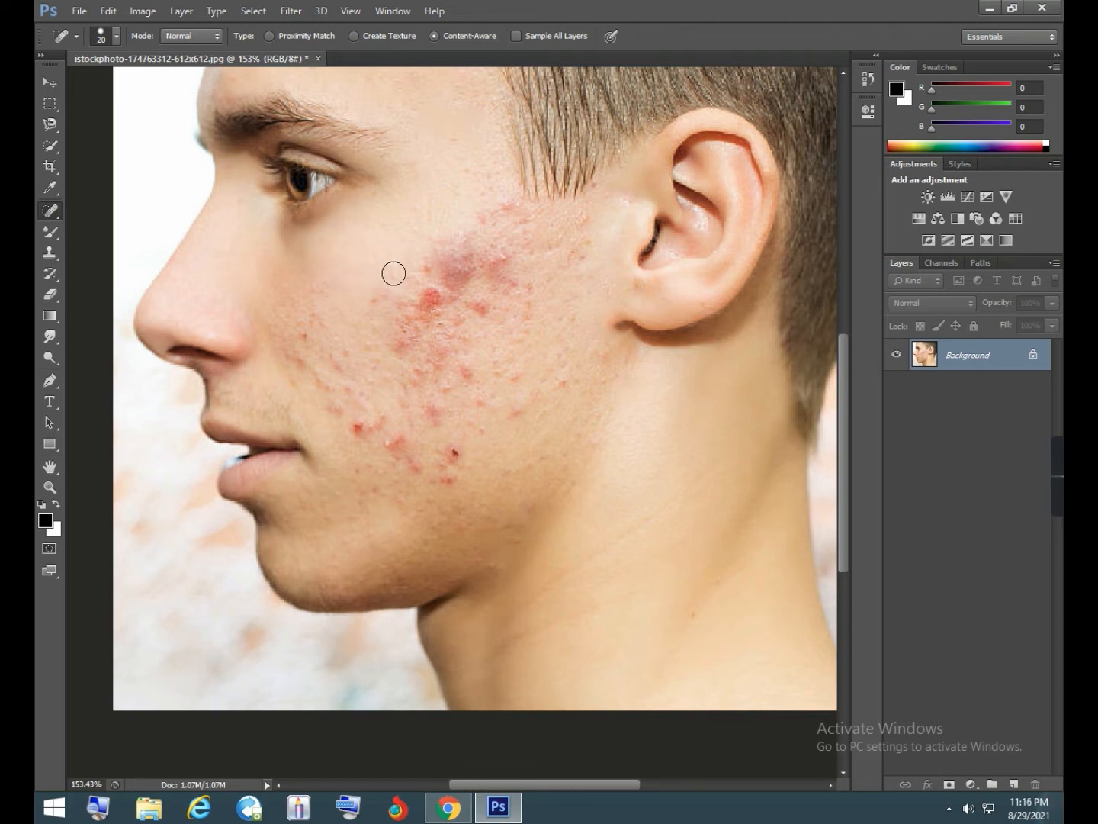
# Heal the blemishes at the temple, below the sideburn and on the skin in front of the ear
pyautogui.click(473, 174)
pyautogui.click(493, 218)
pyautogui.click(519, 216)
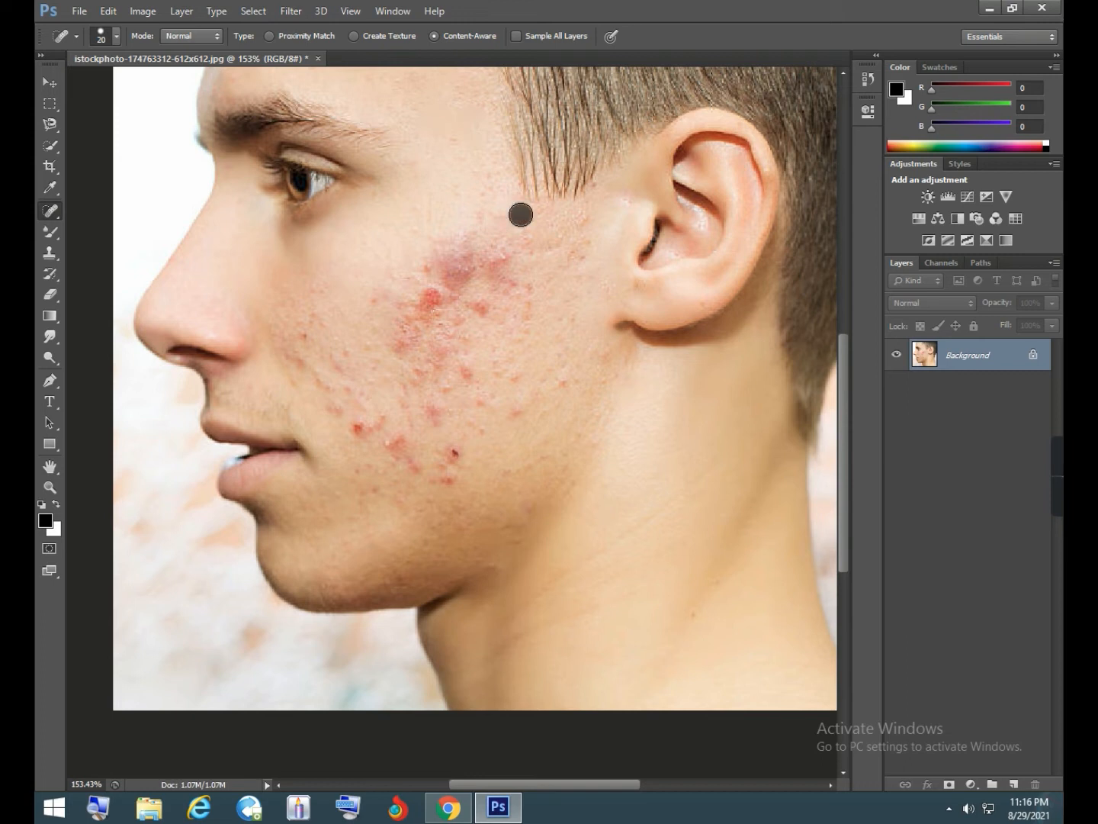
pyautogui.click(512, 224)
pyautogui.click(589, 219)
pyautogui.click(588, 237)
pyautogui.click(602, 189)
pyautogui.click(581, 260)
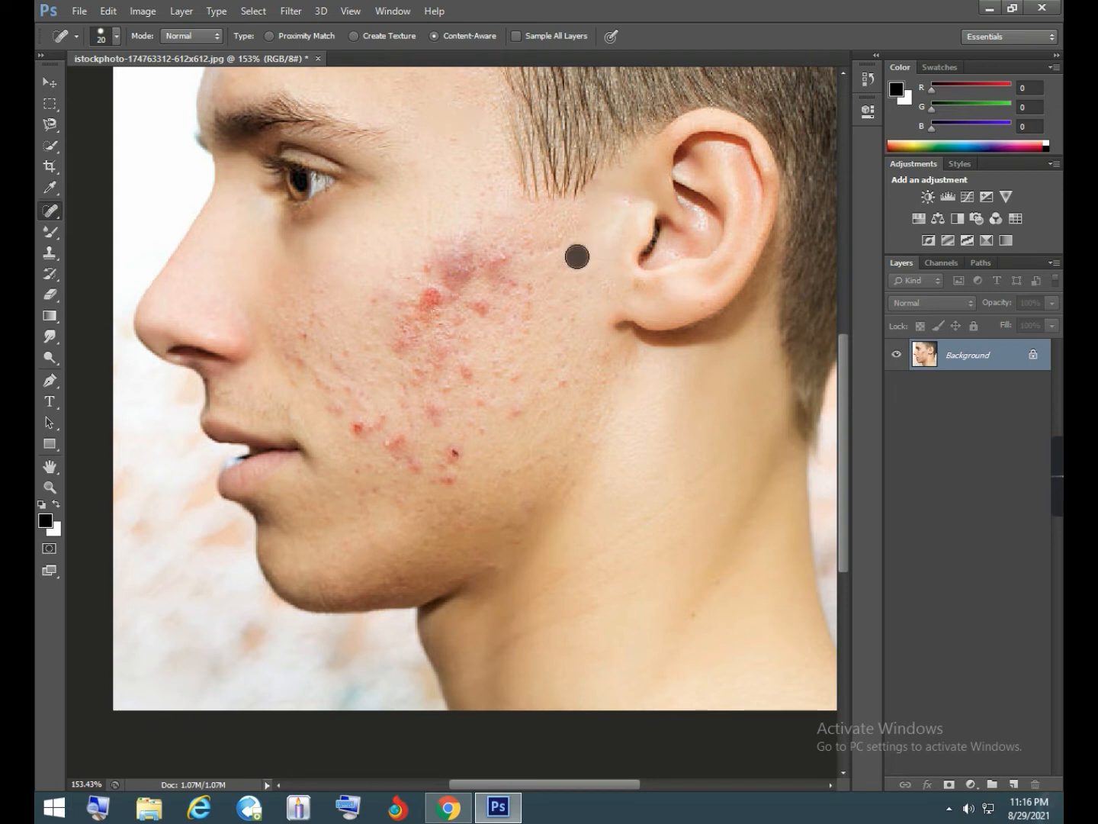
pyautogui.click(550, 236)
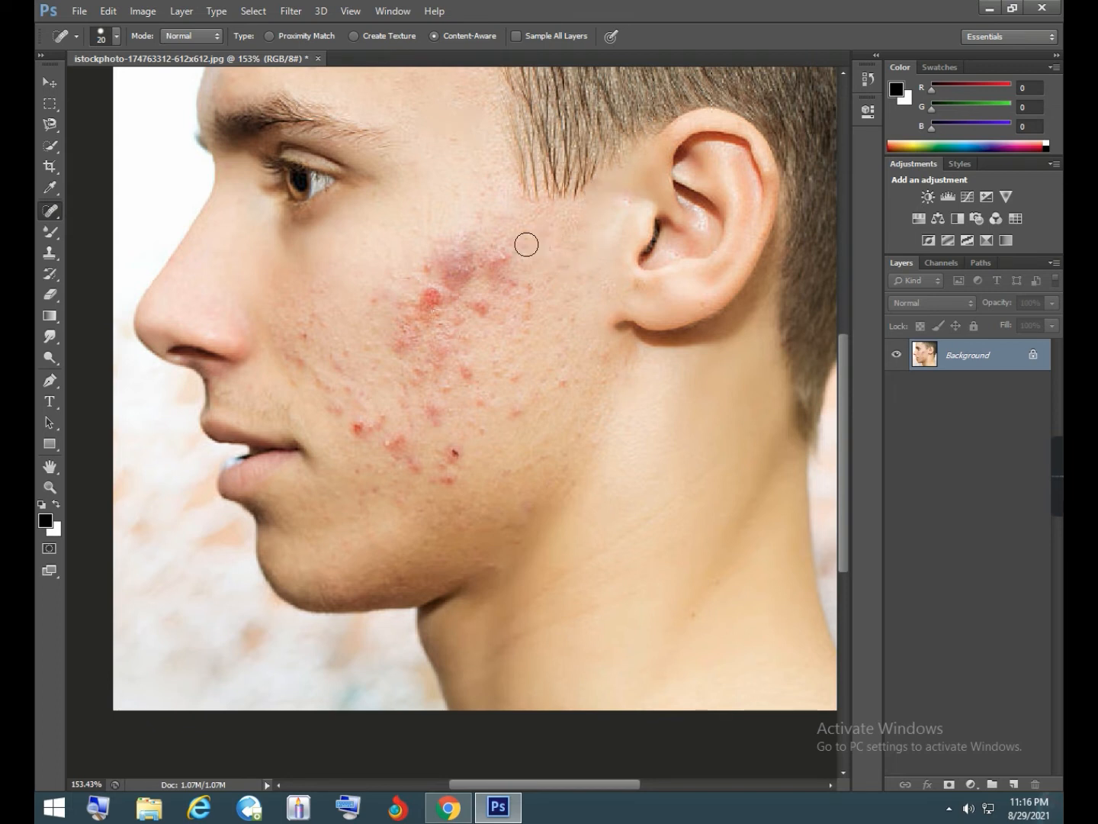
# Heal the upper and ear-side edges of the dark red patch on the cheekbone
pyautogui.click(505, 236)
pyautogui.click(504, 257)
pyautogui.click(516, 284)
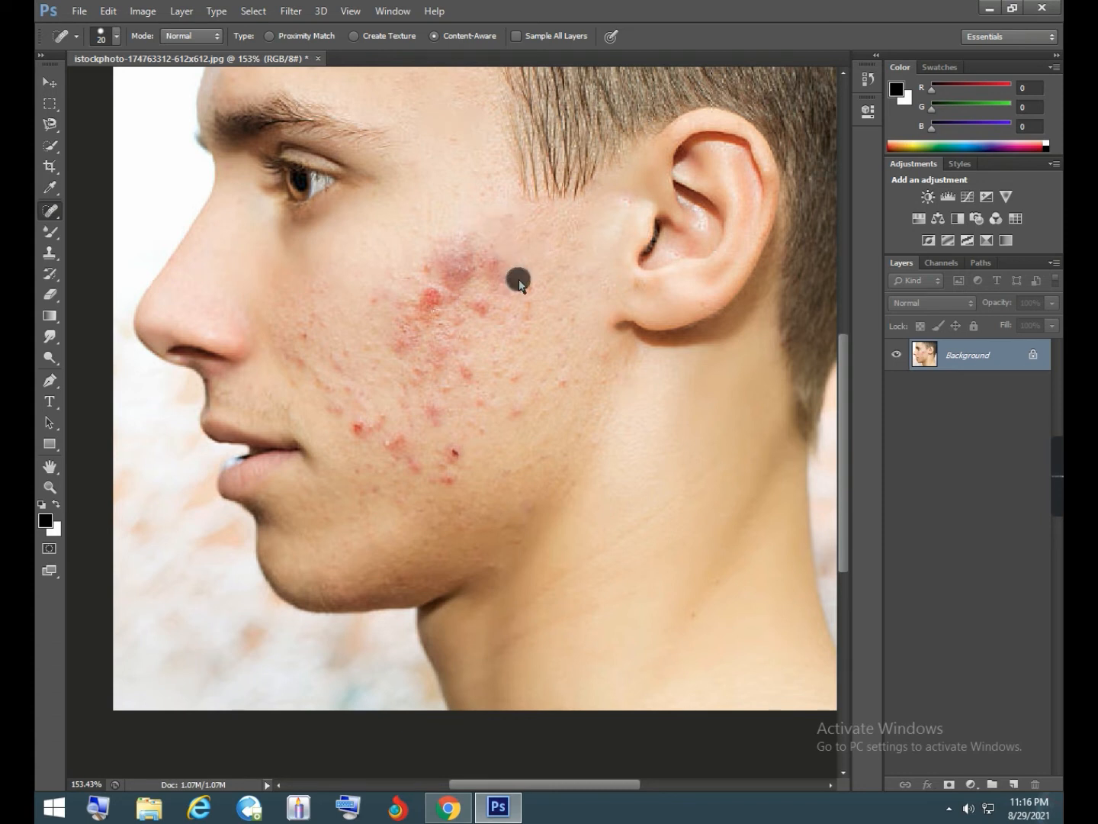
pyautogui.click(530, 308)
pyautogui.click(485, 247)
pyautogui.click(512, 217)
pyautogui.click(478, 243)
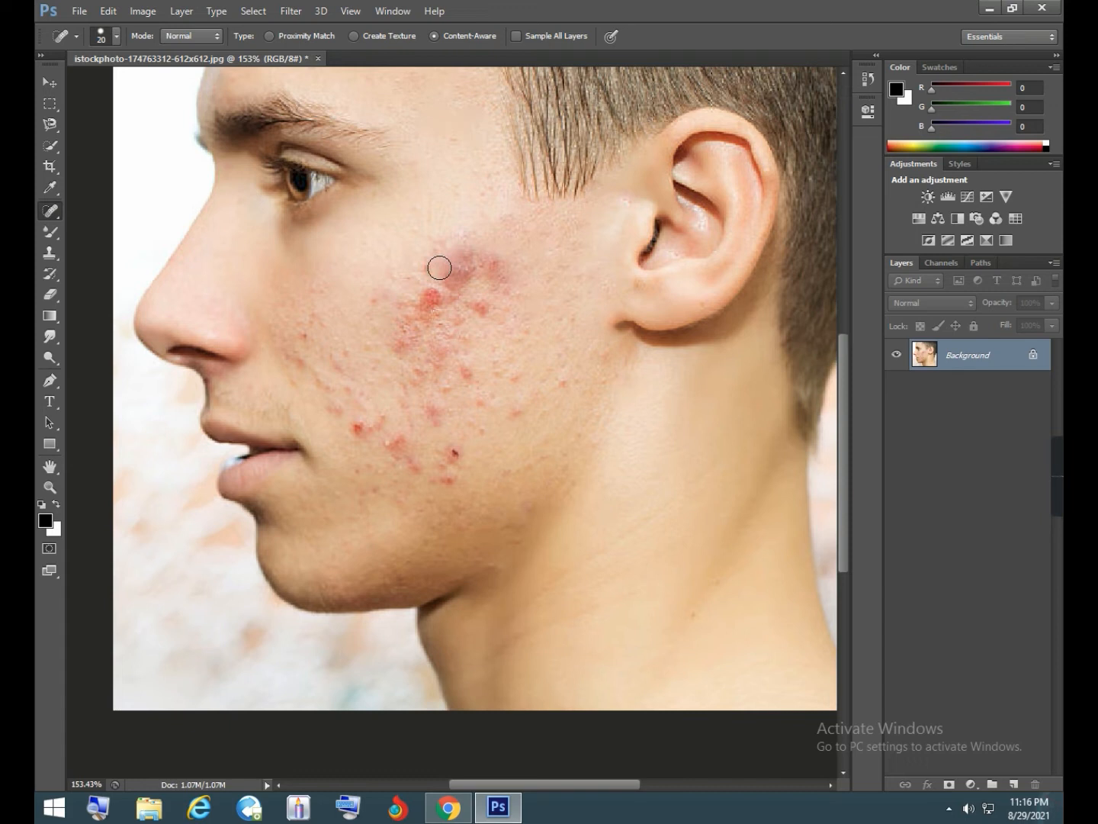
# Enlarge the Spot Healing Brush to 30 px and paint over the dark red patch and the acne running down the front cheek
pyautogui.press(']')
pyautogui.moveTo(422, 250)
pyautogui.mouseDown()
pyautogui.moveTo(449, 272)
pyautogui.moveTo(447, 264)
pyautogui.moveTo(475, 266)
pyautogui.moveTo(464, 268)
pyautogui.moveTo(478, 242)
pyautogui.moveTo(483, 279)
pyautogui.moveTo(443, 276)
pyautogui.moveTo(425, 299)
pyautogui.moveTo(395, 306)
pyautogui.mouseUp()
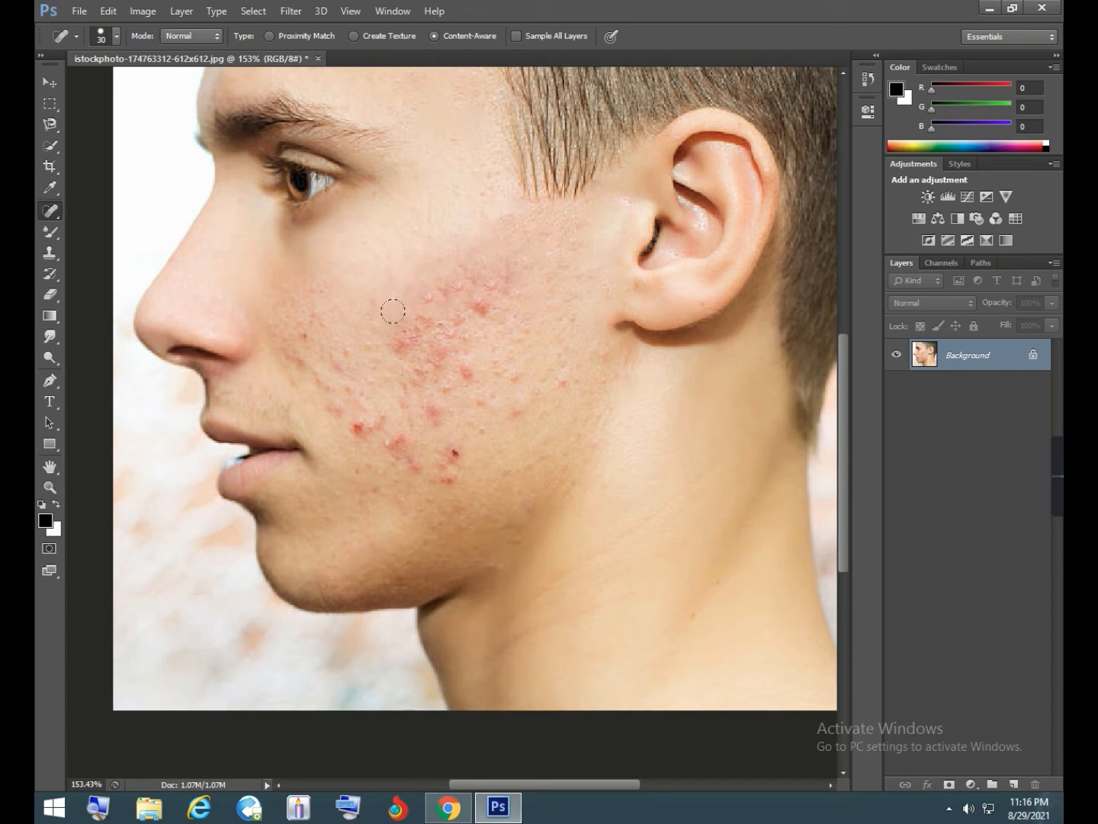
pyautogui.moveTo(305, 283)
pyautogui.mouseDown()
pyautogui.moveTo(313, 293)
pyautogui.moveTo(279, 316)
pyautogui.moveTo(285, 352)
pyautogui.moveTo(305, 320)
pyautogui.moveTo(320, 324)
pyautogui.mouseUp()
pyautogui.moveTo(316, 352)
pyautogui.mouseDown()
pyautogui.moveTo(312, 368)
pyautogui.moveTo(285, 356)
pyautogui.moveTo(309, 390)
pyautogui.moveTo(330, 386)
pyautogui.moveTo(355, 428)
pyautogui.moveTo(375, 406)
pyautogui.moveTo(415, 477)
pyautogui.moveTo(443, 490)
pyautogui.moveTo(451, 452)
pyautogui.moveTo(456, 463)
pyautogui.moveTo(422, 459)
pyautogui.mouseUp()
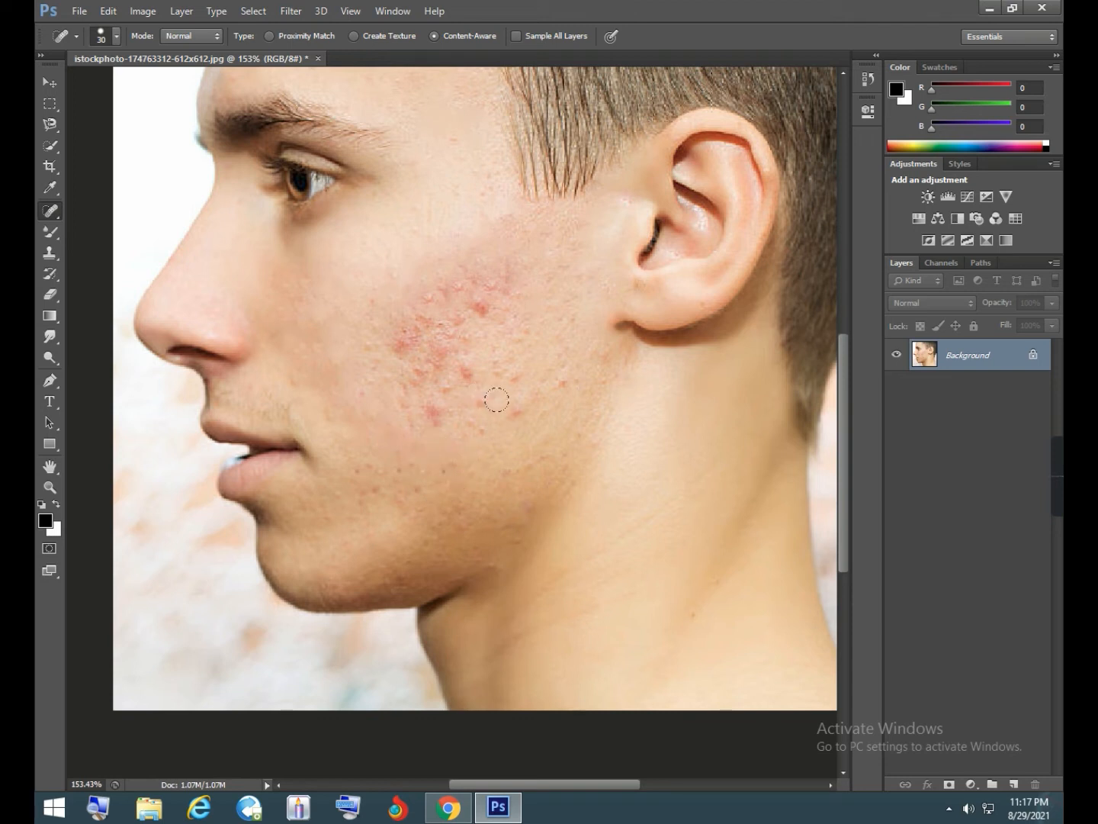
# Paint out the red spots along the ear-side edge of the cheek's acne area
pyautogui.moveTo(518, 405); pyautogui.dragTo(510, 372)
pyautogui.moveTo(518, 319); pyautogui.dragTo(511, 335)
pyautogui.moveTo(549, 269)
pyautogui.mouseDown()
pyautogui.moveTo(507, 255)
pyautogui.moveTo(491, 261)
pyautogui.moveTo(482, 289)
pyautogui.mouseUp()
pyautogui.click(487, 302)
pyautogui.click(518, 271)
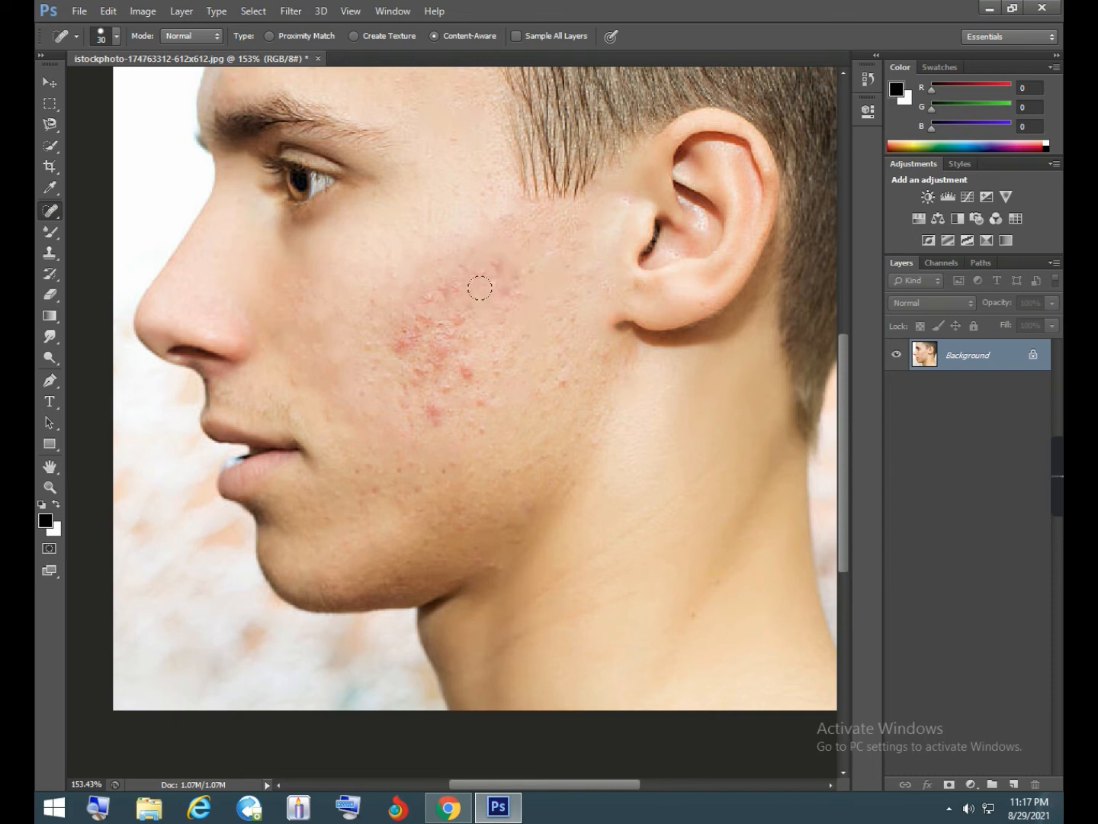
# Heal the remaining redness across the upper cheekbone below the sideburn
pyautogui.click(482, 245)
pyautogui.click(477, 276)
pyautogui.click(449, 253)
pyautogui.click(464, 277)
pyautogui.click(524, 271)
pyautogui.click(525, 276)
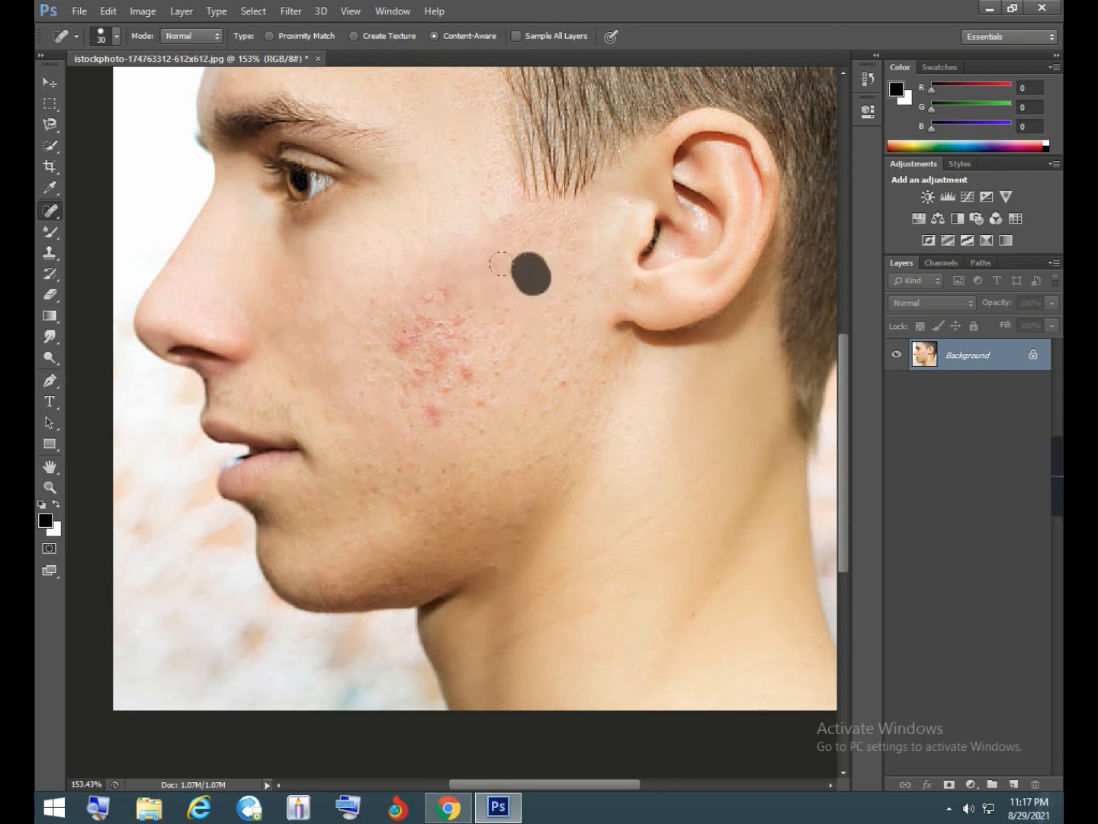
# Heal the mid-cheek spots on the side of the central acne cluster facing the ear
pyautogui.click(491, 367)
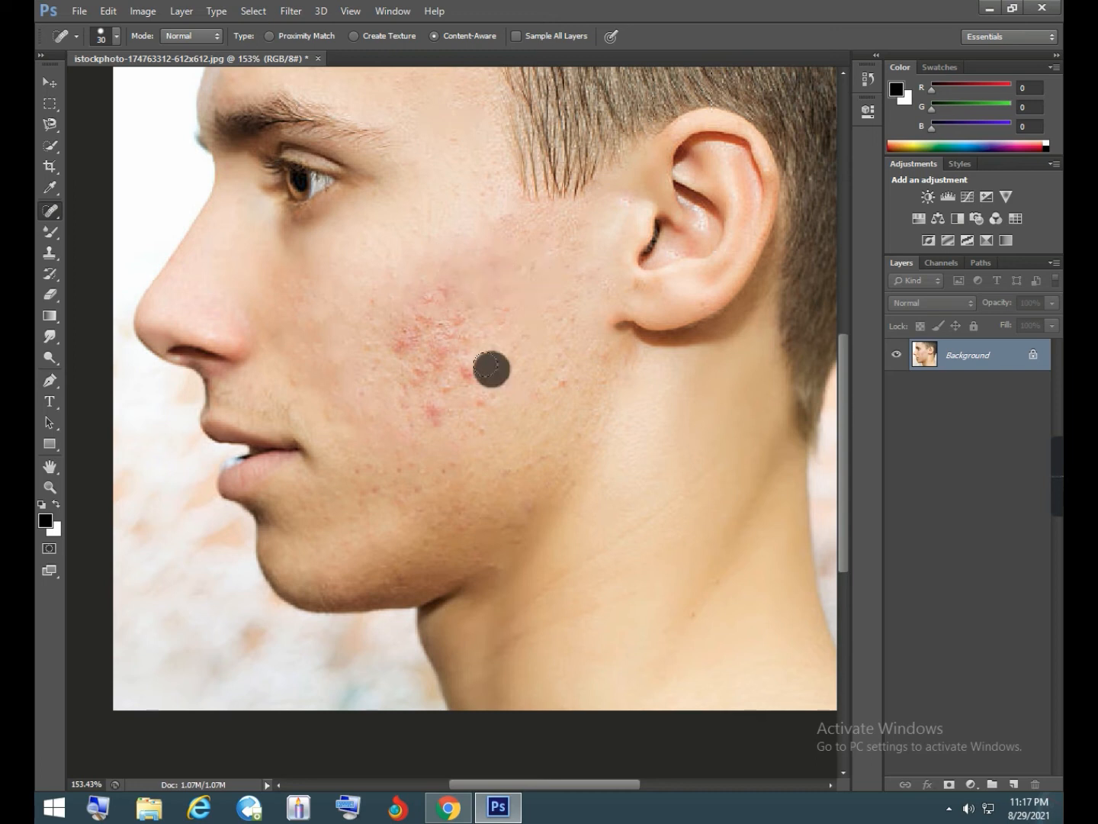
pyautogui.moveTo(538, 312); pyautogui.dragTo(510, 351)
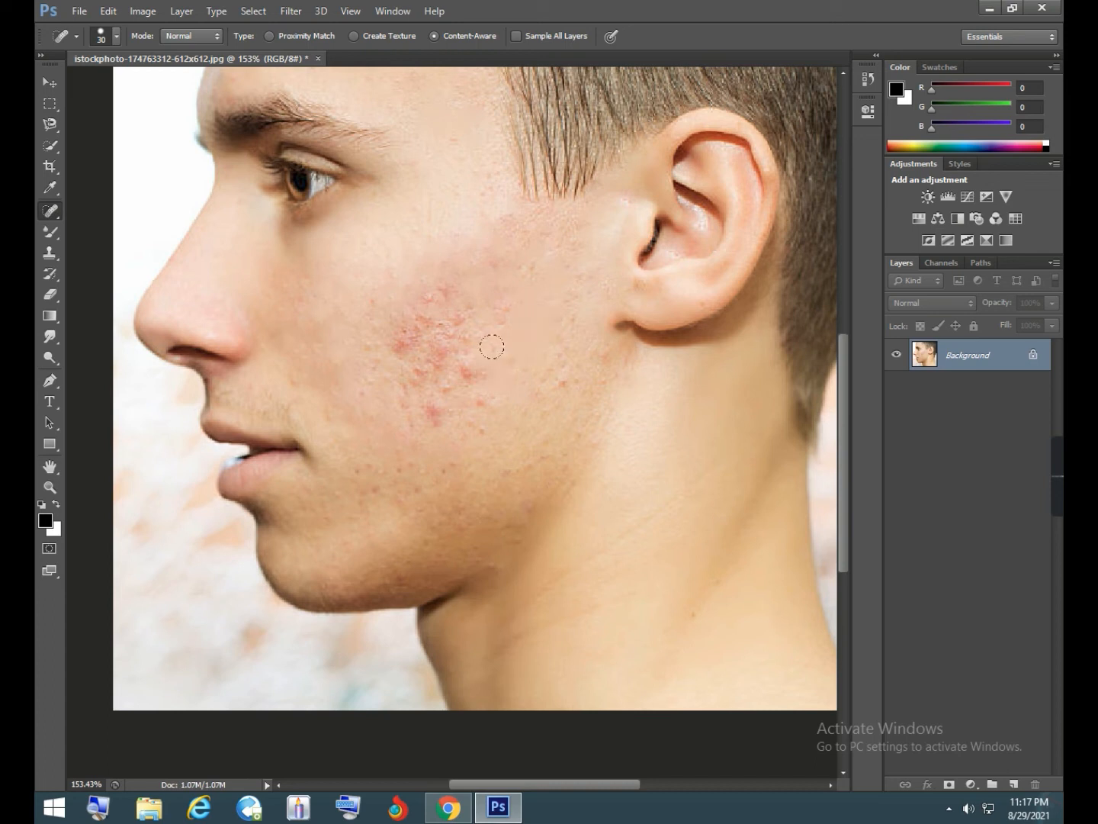
pyautogui.click(461, 334)
pyautogui.click(471, 313)
# Heal the red spots along the lower part of the central acne cluster on the cheek
pyautogui.click(404, 422)
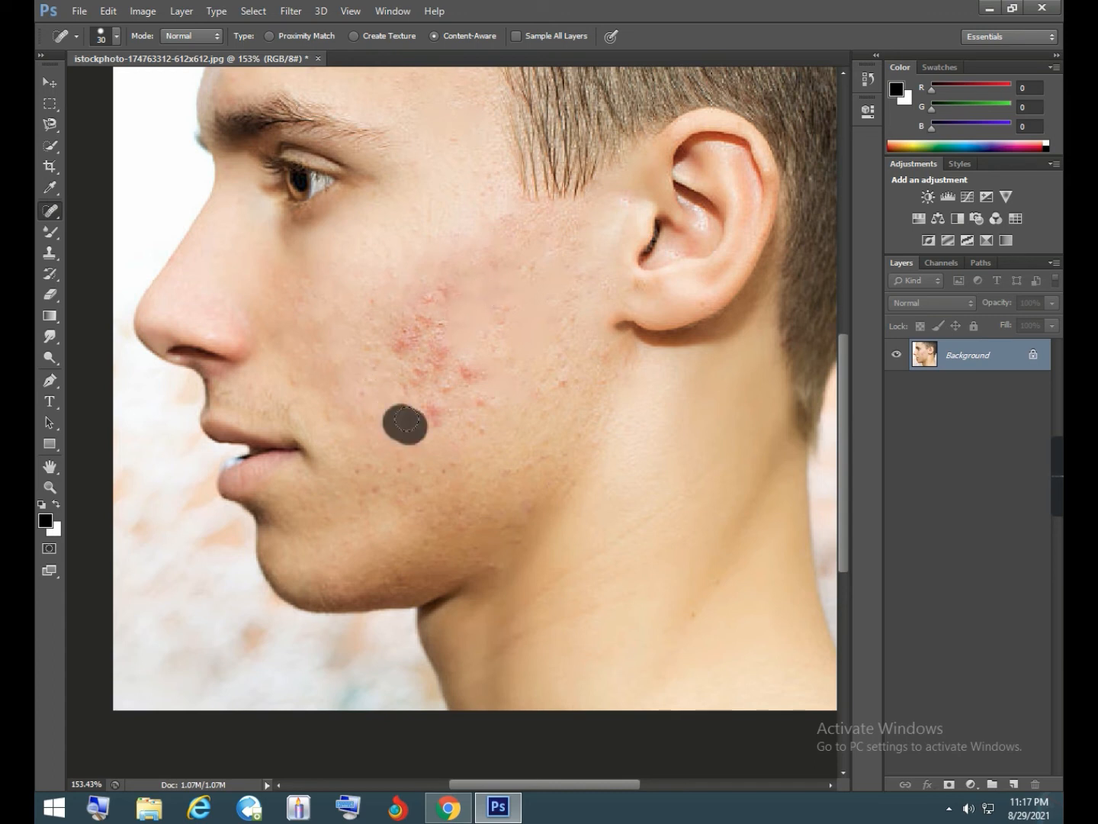
pyautogui.click(400, 415)
pyautogui.click(425, 425)
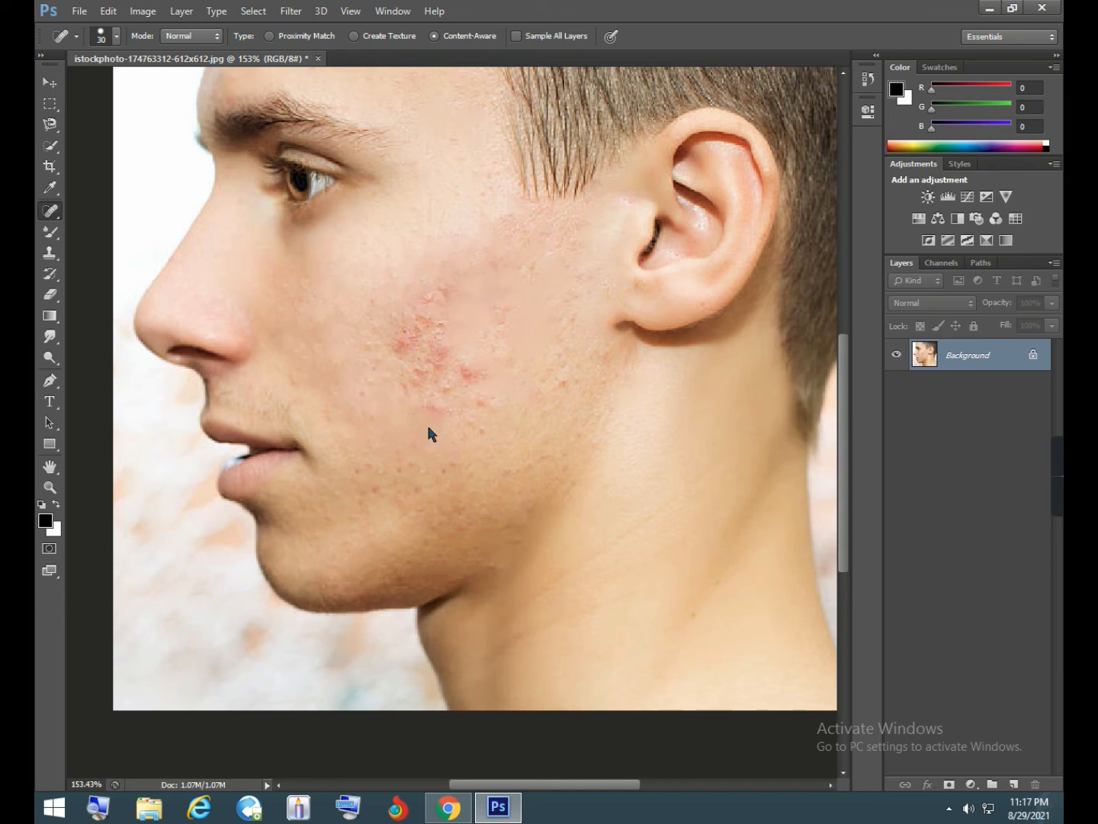
pyautogui.click(439, 404)
pyautogui.click(469, 398)
pyautogui.click(471, 370)
pyautogui.click(417, 380)
pyautogui.click(404, 360)
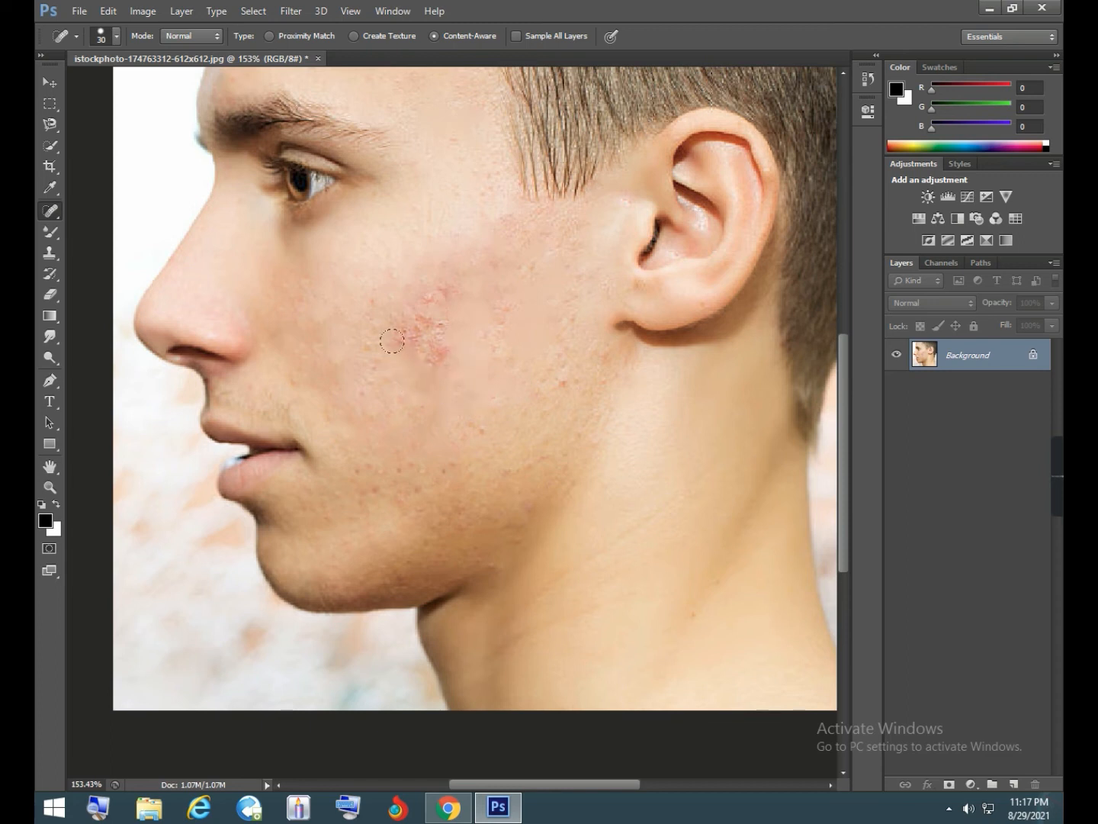
# Heal the last red spots in the central acne cluster on the mid-cheek
pyautogui.click(418, 294)
pyautogui.click(444, 294)
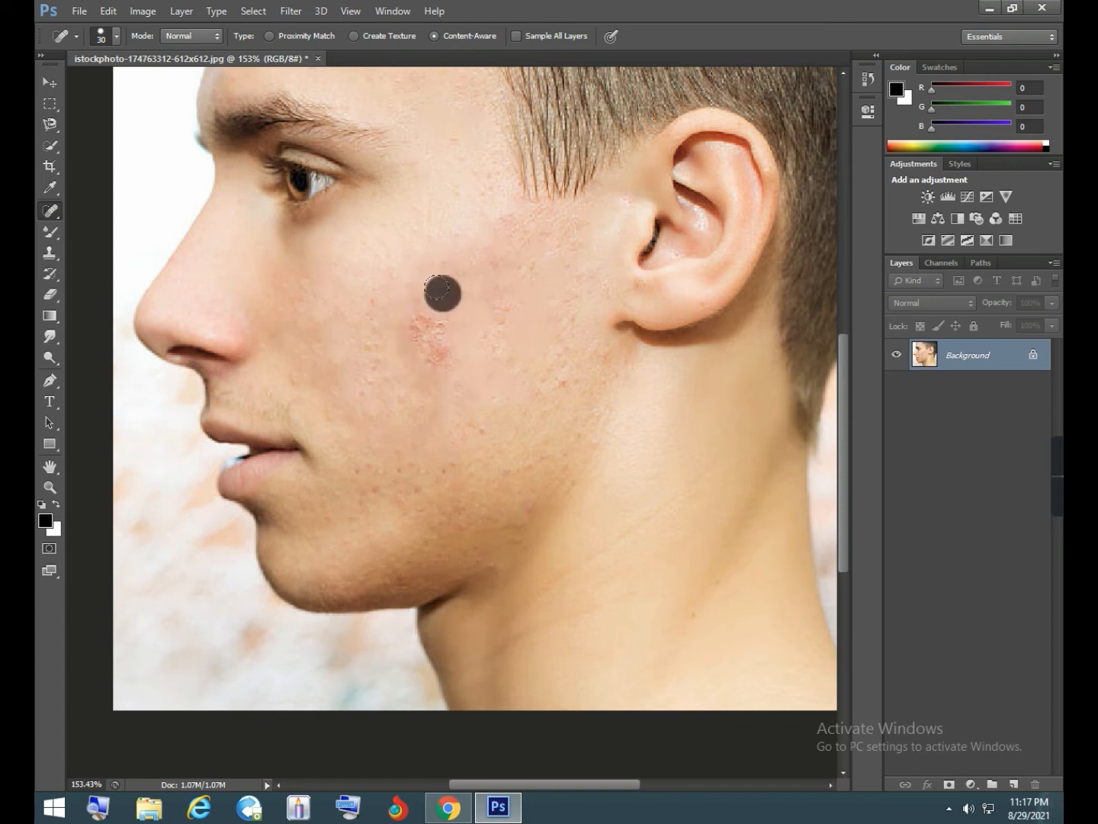
pyautogui.click(452, 318)
pyautogui.click(446, 339)
pyautogui.click(422, 359)
pyautogui.click(421, 321)
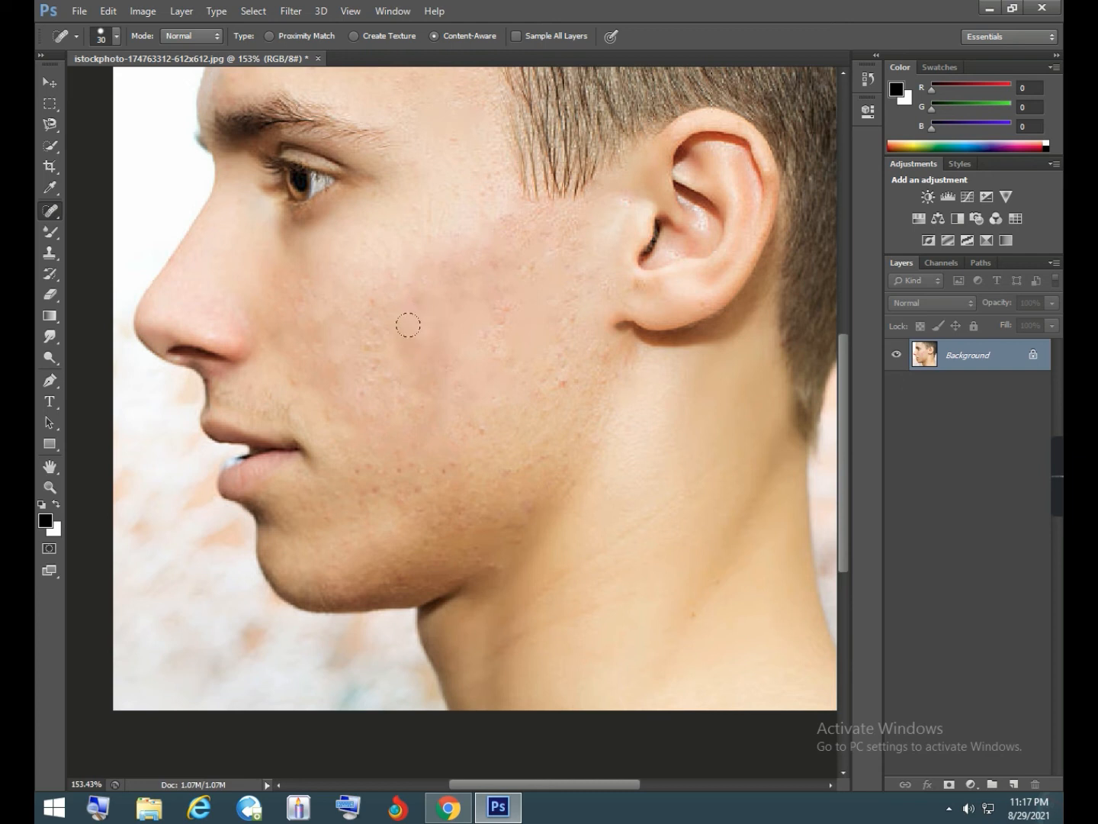
# Heal the scattered marks on the upper cheek, the nose-side part of the cheek and the area below the earlobe
pyautogui.click(509, 264)
pyautogui.click(379, 307)
pyautogui.click(369, 328)
pyautogui.click(363, 353)
pyautogui.click(557, 387)
# Switch to the Mixer Brush and sample the cheek's skin tone, #eab597, as the foreground color
pyautogui.scroll(2, 336, 419)
pyautogui.scroll(2, 337, 420)
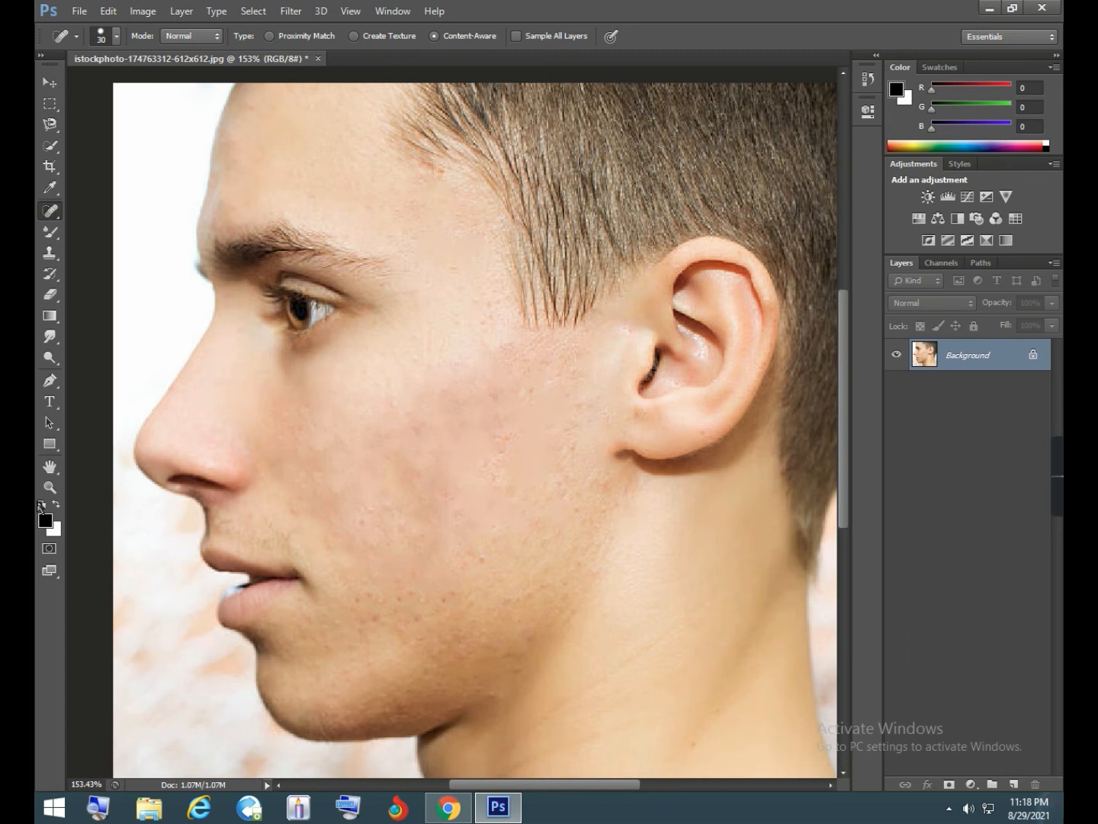
pyautogui.click(49, 486)
pyautogui.click(436, 36)
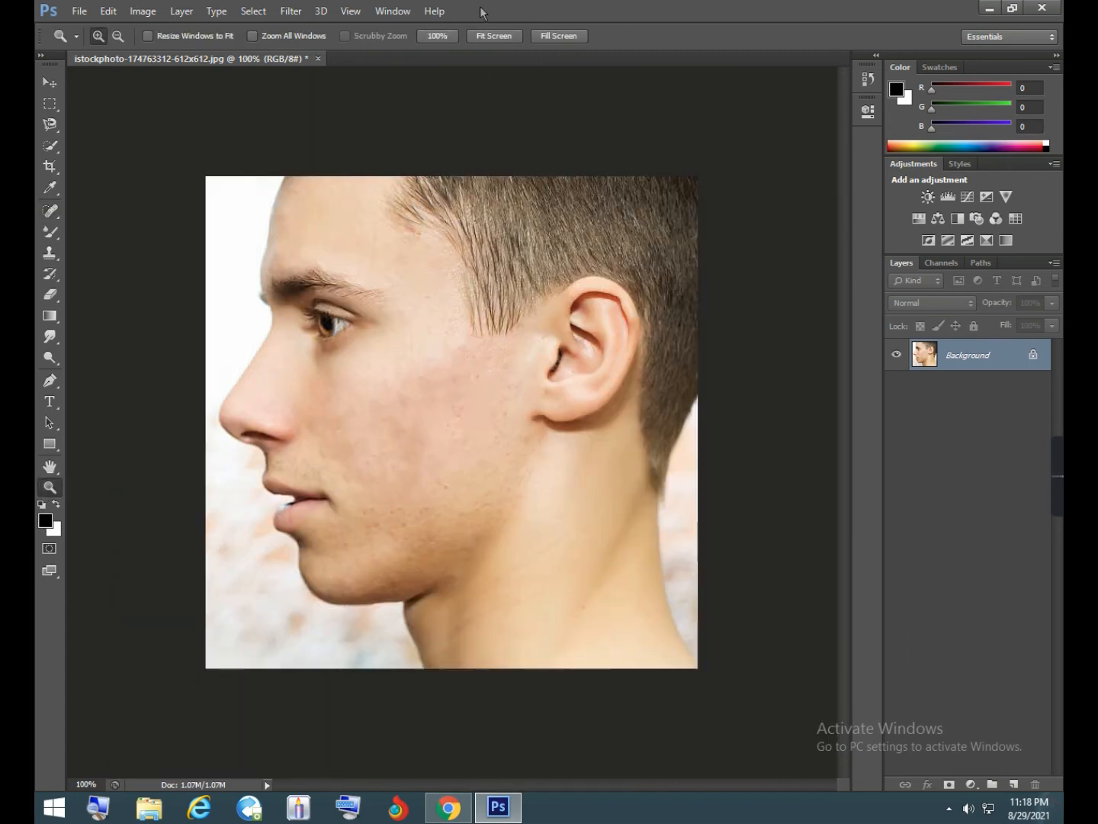
pyautogui.click(492, 36)
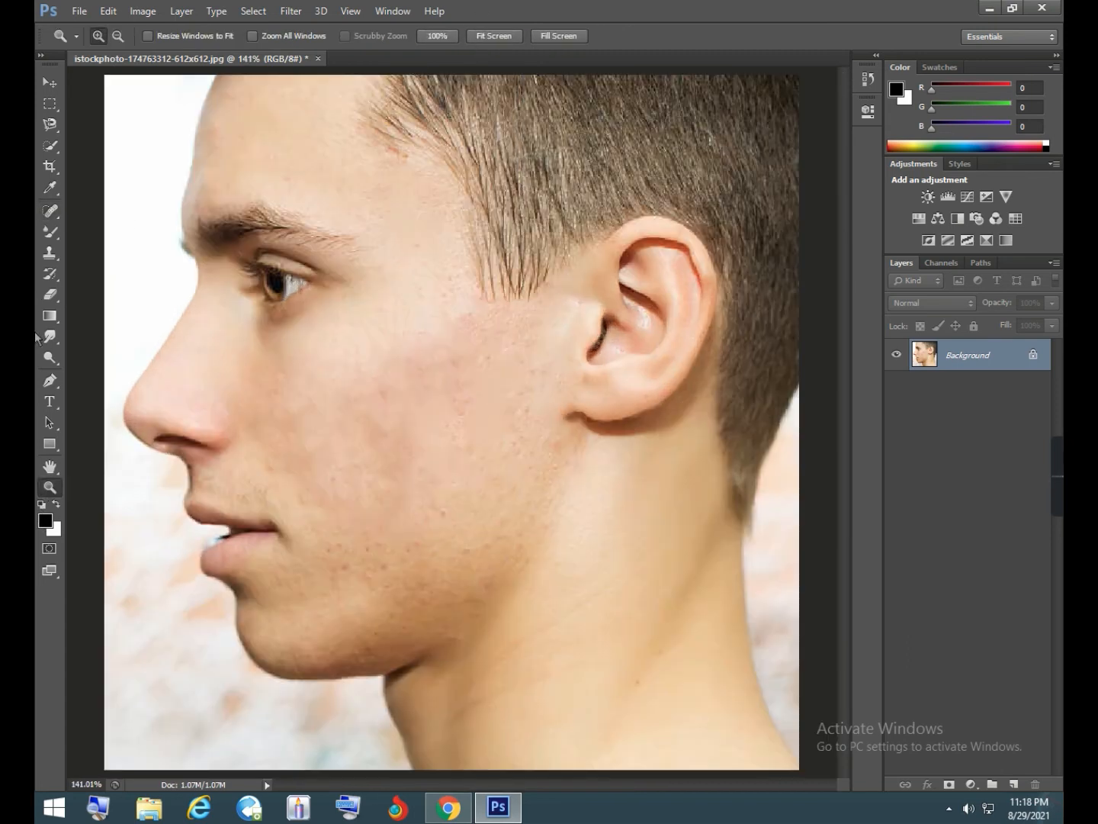
pyautogui.click(50, 231)
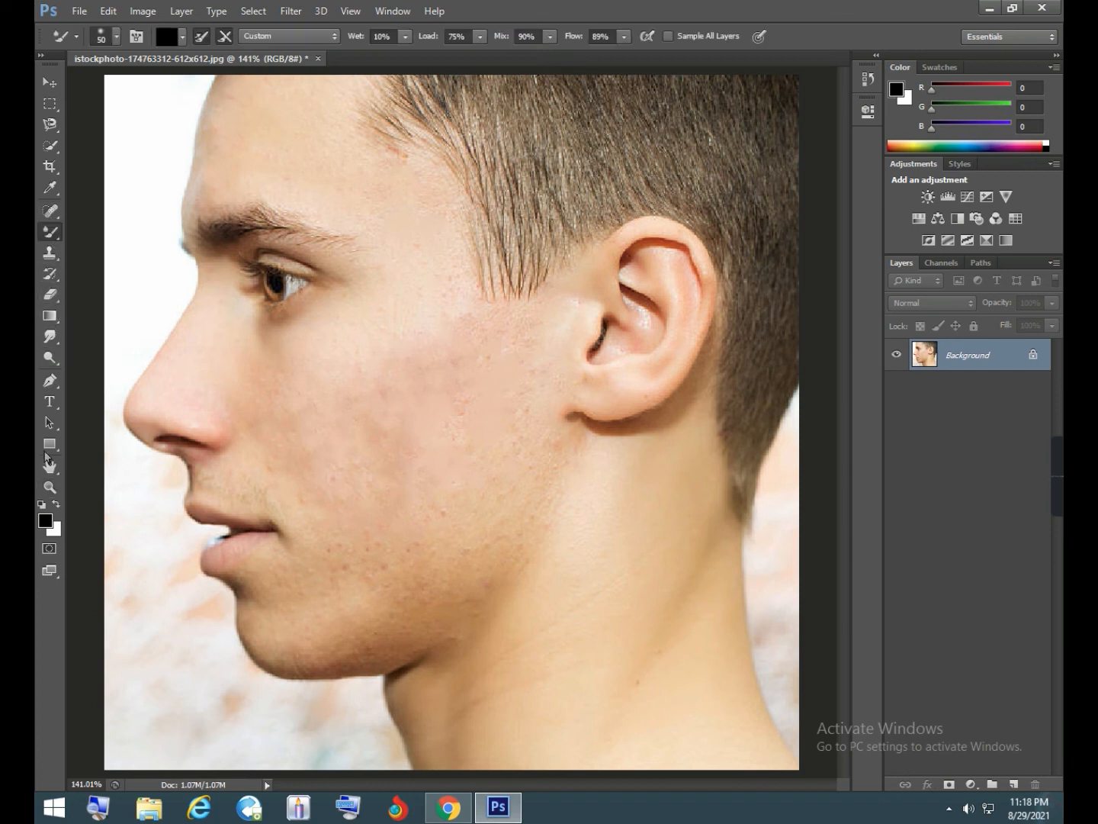
pyautogui.click(50, 523)
pyautogui.click(283, 443)
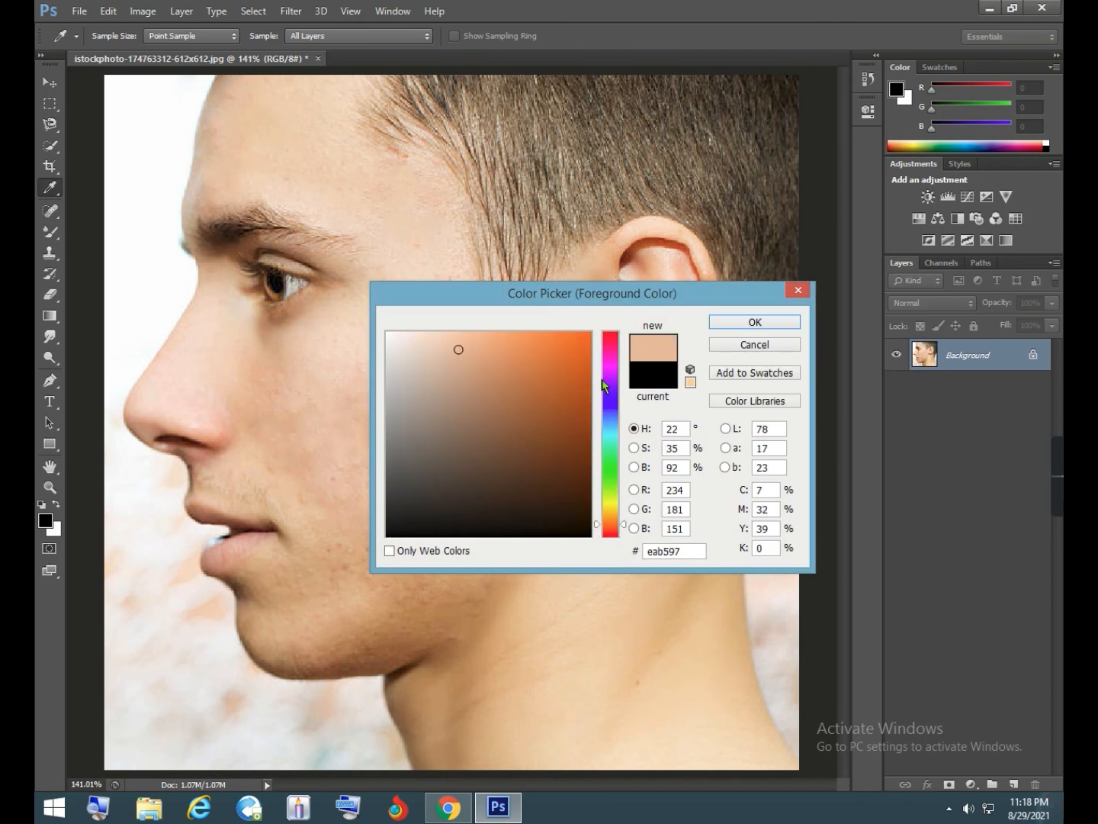
pyautogui.click(758, 322)
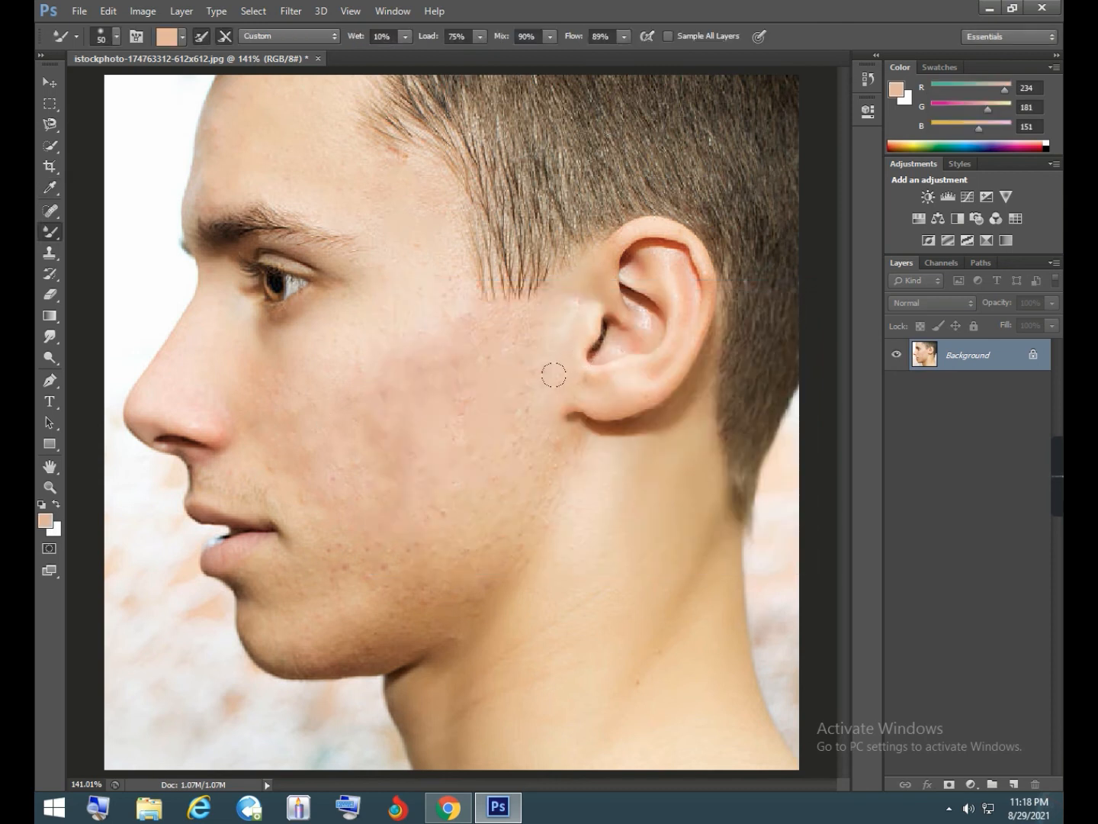
# Set the background color to a skin tone sampled from the lower face near the mouth
pyautogui.click(58, 528)
pyautogui.click(304, 473)
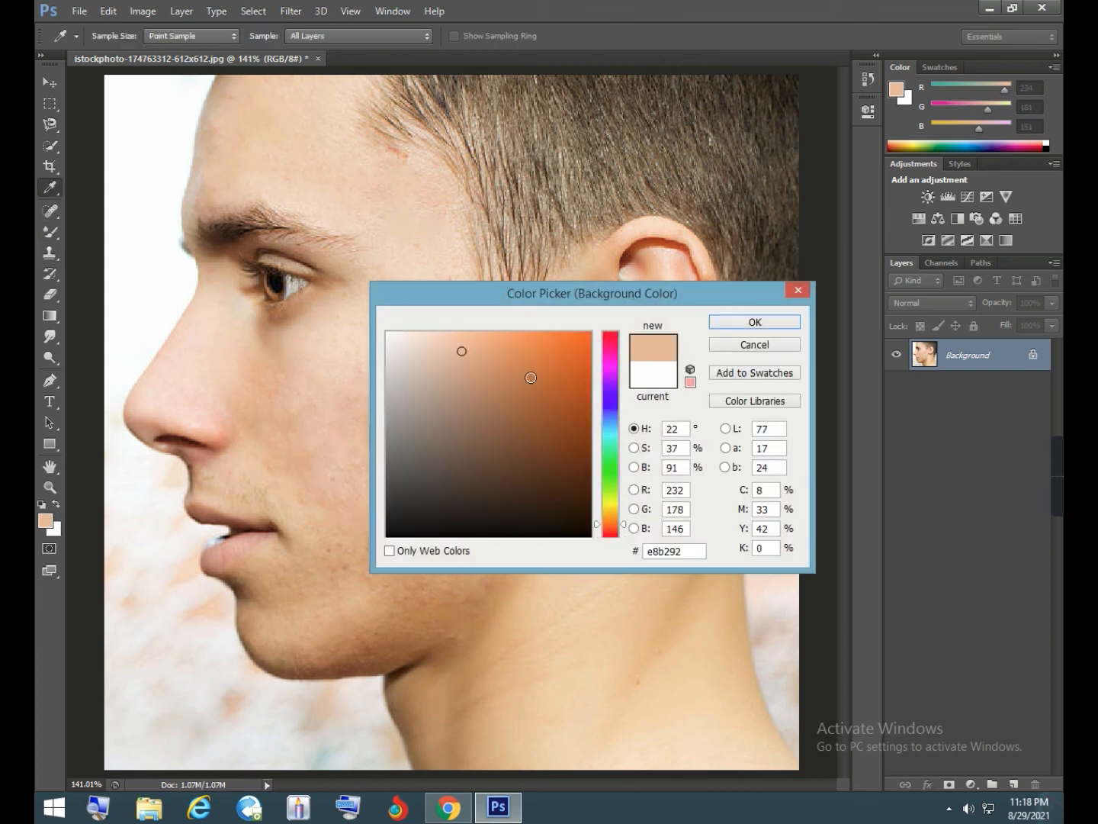
pyautogui.click(374, 541)
pyautogui.click(729, 321)
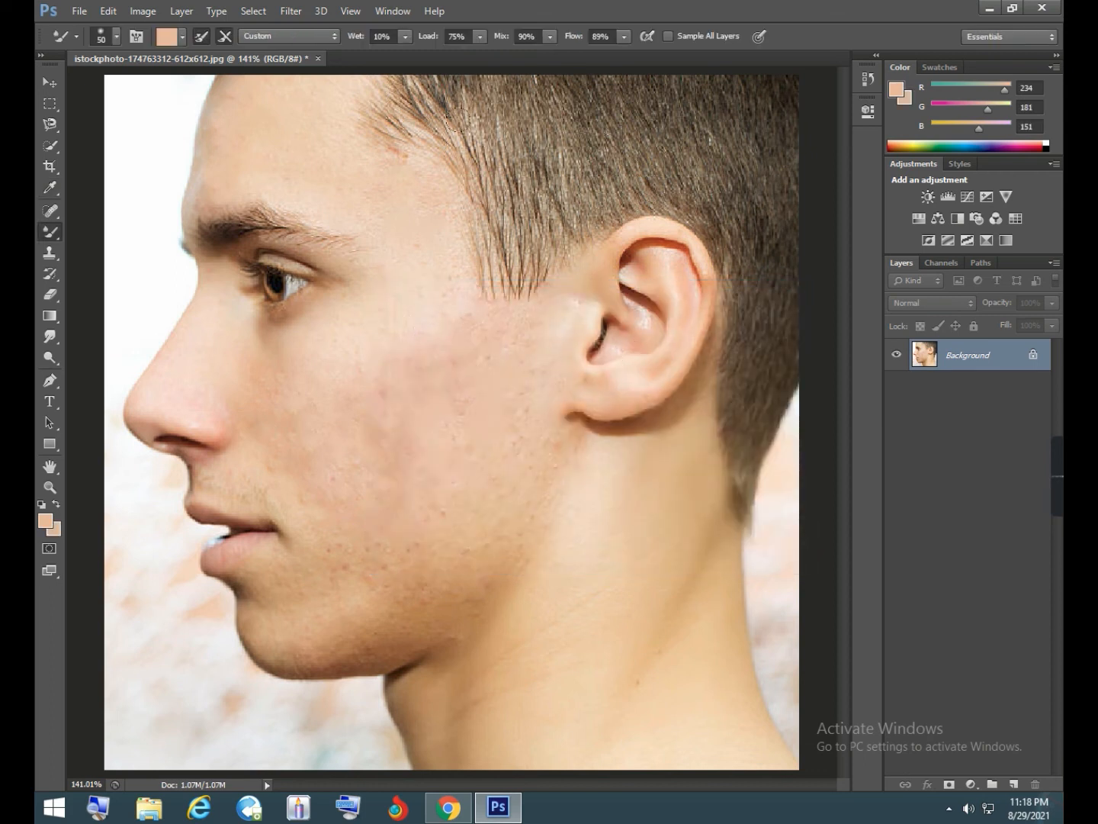
# Set the Mixer Brush to 24% load, 74% flow and a brush size of 100
pyautogui.click(477, 35)
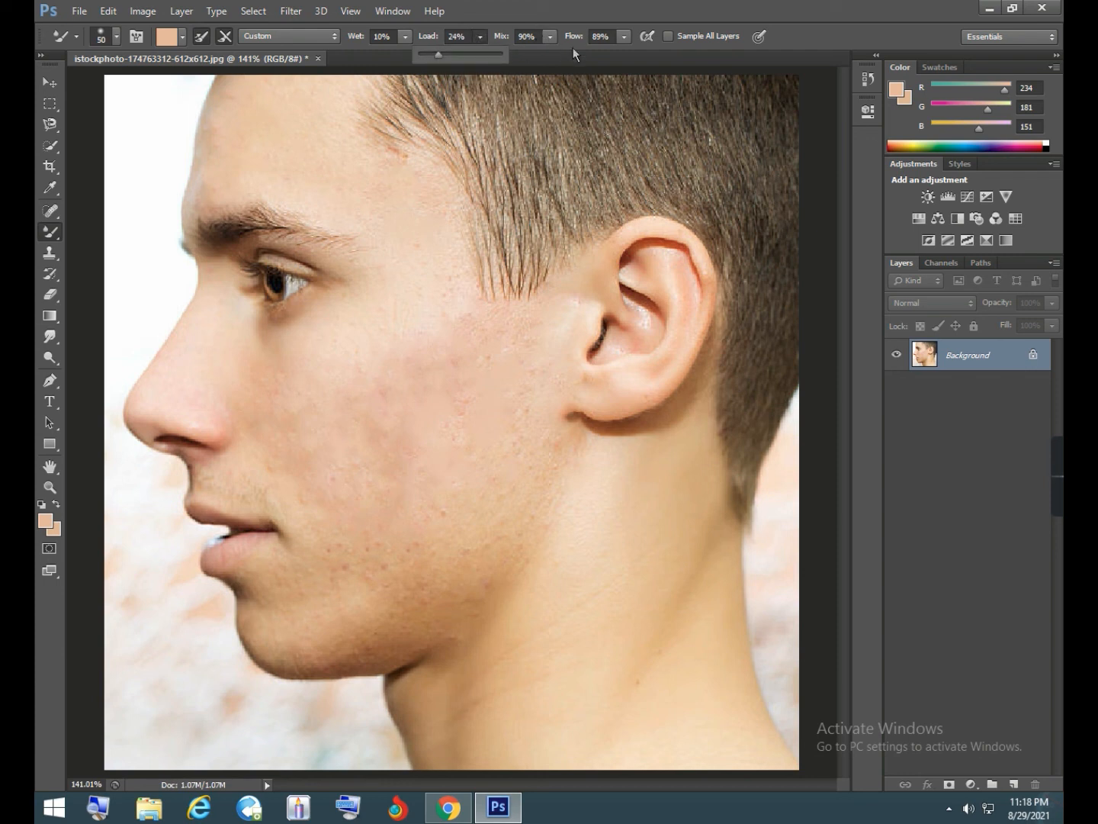
pyautogui.click(623, 38)
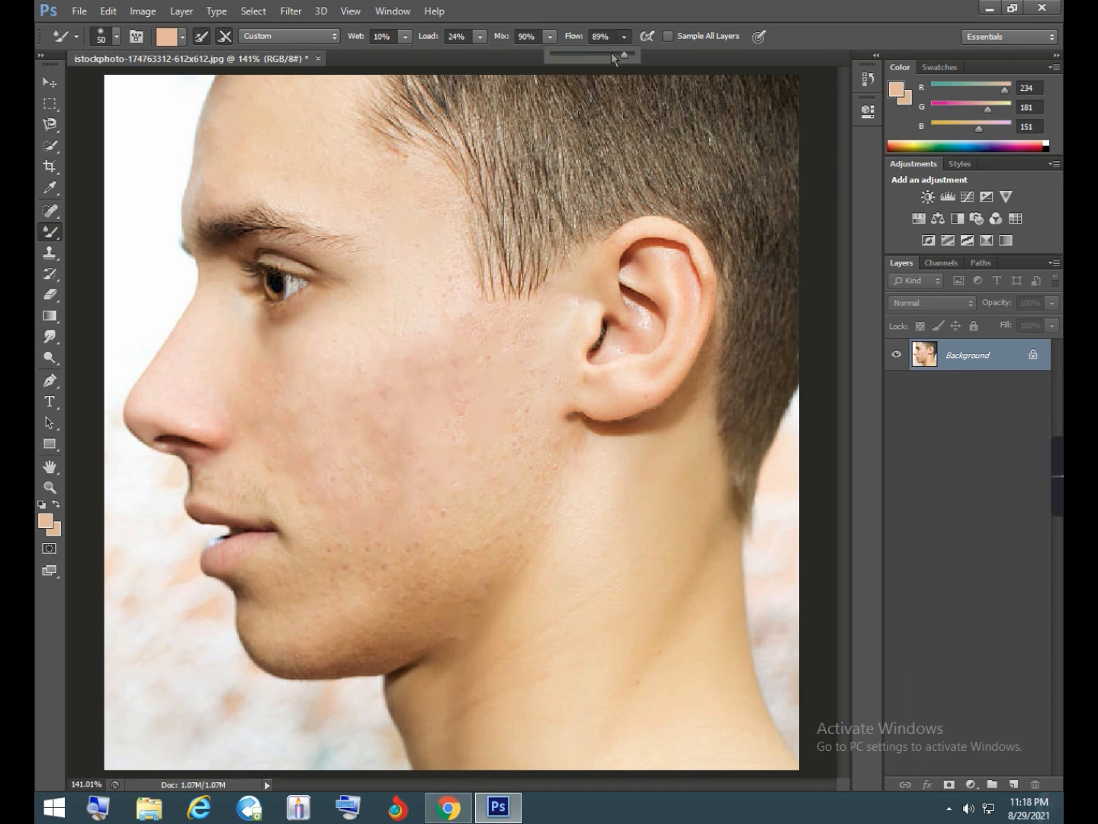
pyautogui.click(477, 303)
pyautogui.press(']')
pyautogui.press(']')
pyautogui.press(']')
pyautogui.press(']')
pyautogui.press(']')
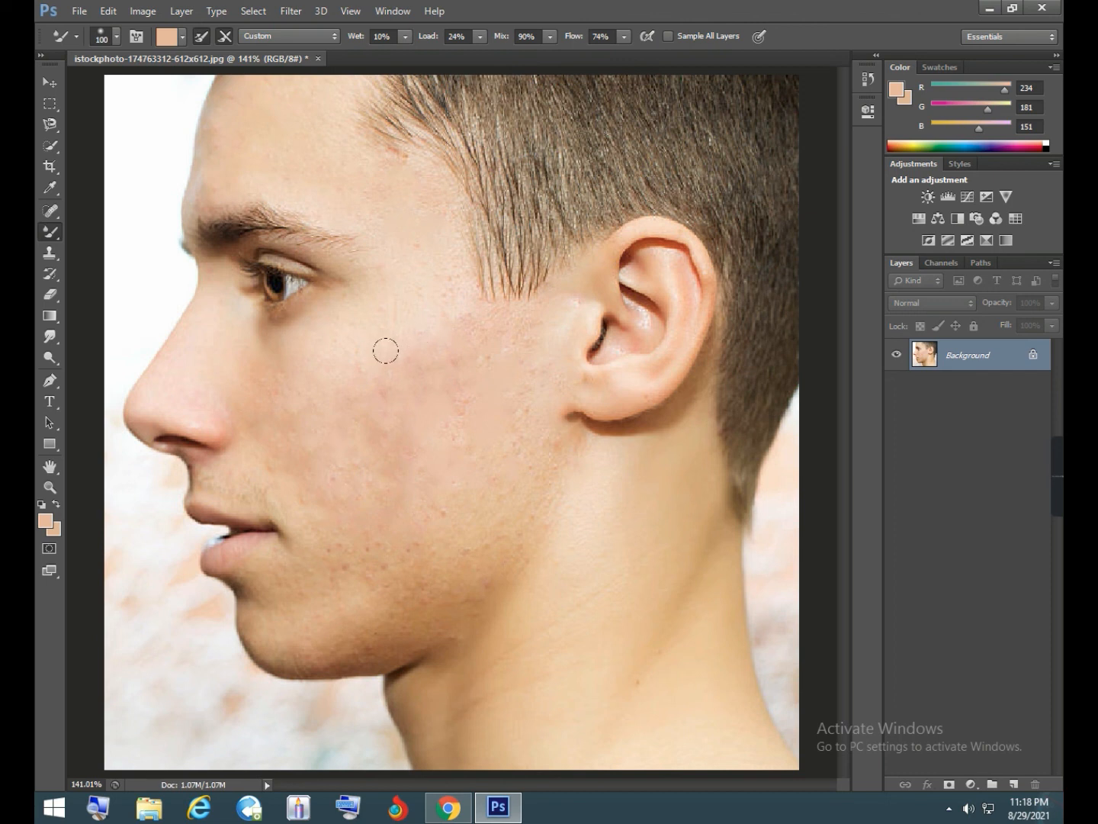
# Blend the skin across the cheek and jaw with the Mixer Brush to smooth the remaining spots and blotches
pyautogui.moveTo(430, 326)
pyautogui.mouseDown()
pyautogui.moveTo(472, 332)
pyautogui.moveTo(484, 393)
pyautogui.moveTo(477, 415)
pyautogui.moveTo(478, 402)
pyautogui.moveTo(466, 421)
pyautogui.moveTo(415, 415)
pyautogui.mouseUp()
pyautogui.moveTo(437, 523)
pyautogui.mouseDown()
pyautogui.moveTo(505, 453)
pyautogui.moveTo(457, 516)
pyautogui.moveTo(476, 481)
pyautogui.moveTo(436, 517)
pyautogui.mouseUp()
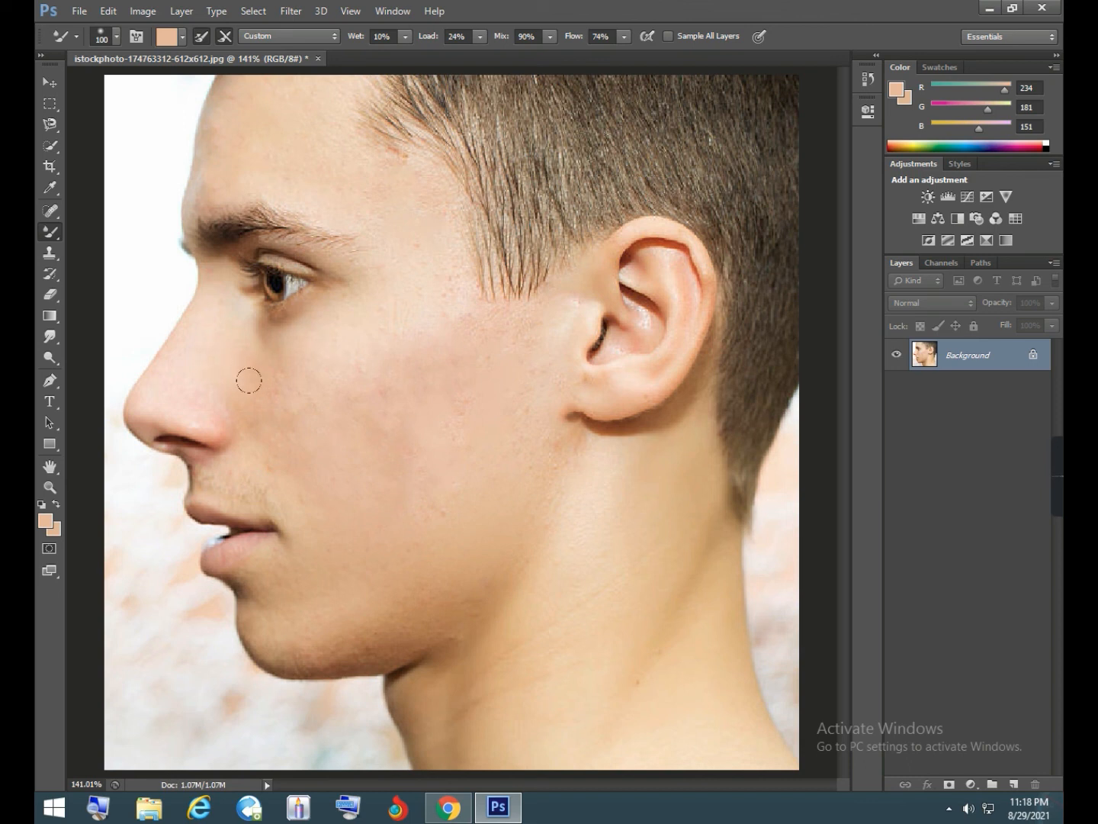
pyautogui.doubleClick(49, 487)
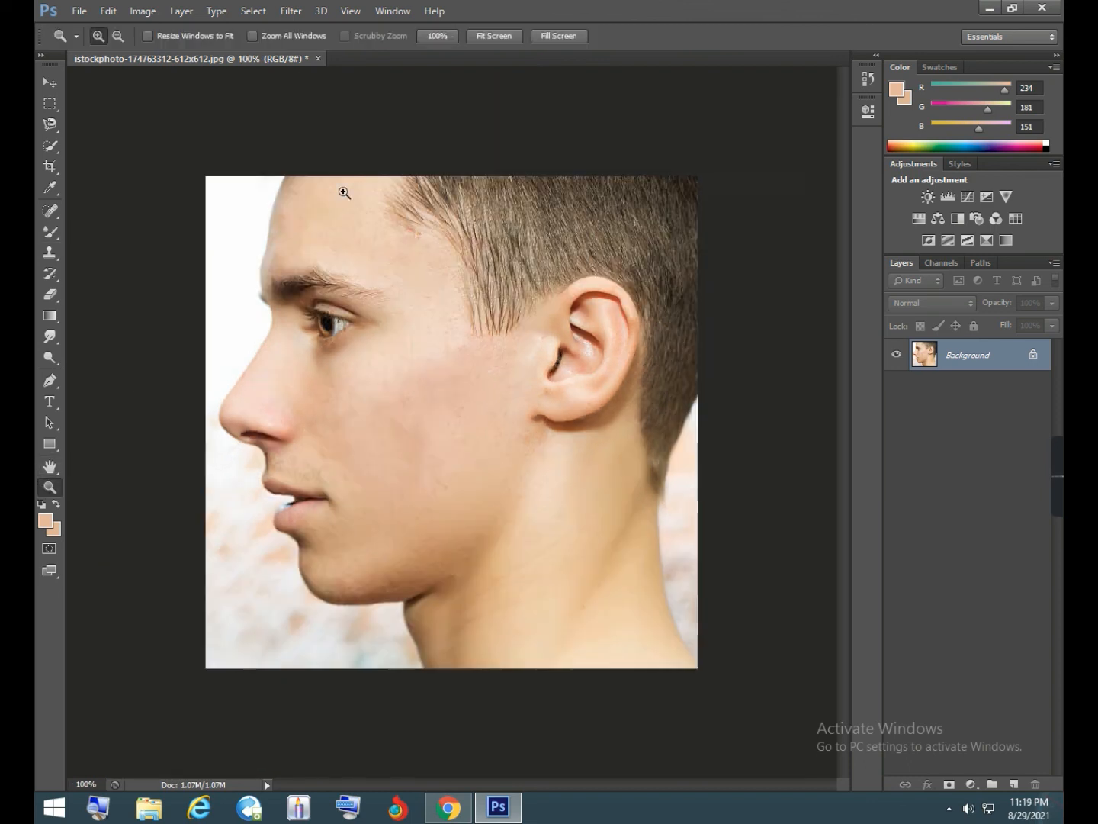
pyautogui.click(474, 39)
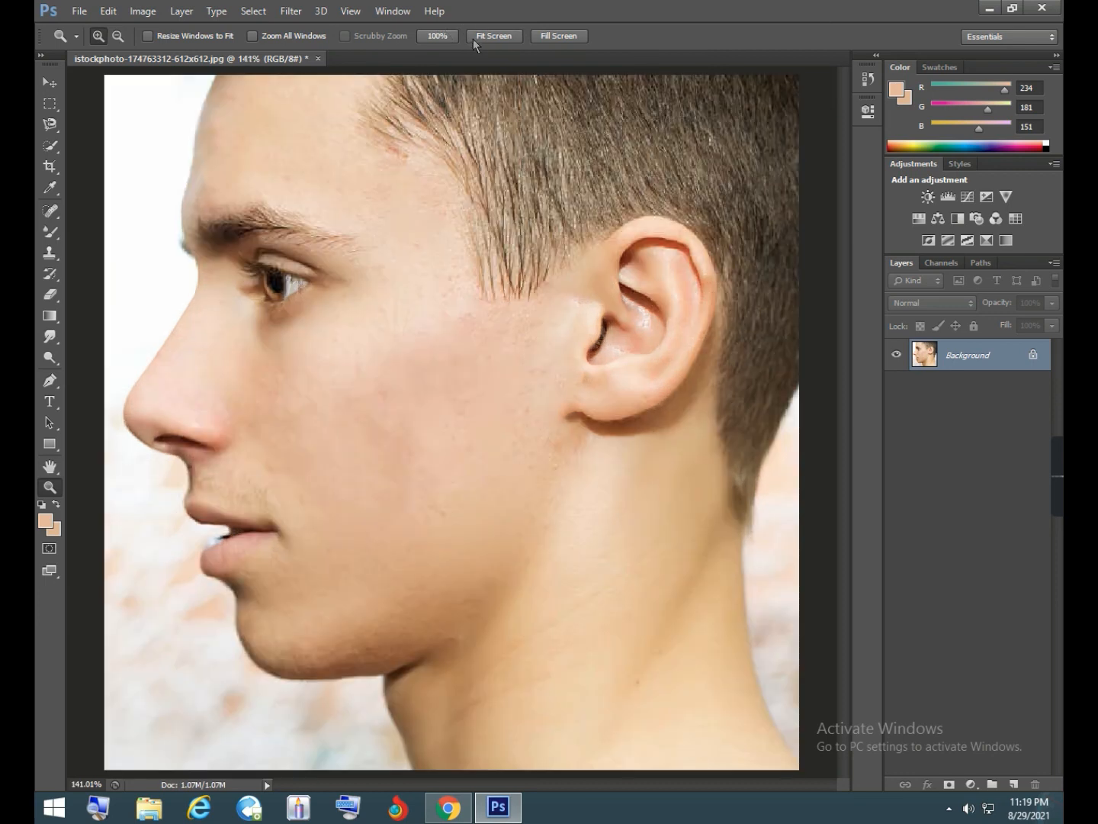
# Save the retouched portrait as a JPEG named tr568 in the SM-J200H folder
pyautogui.click(79, 10)
pyautogui.click(113, 204)
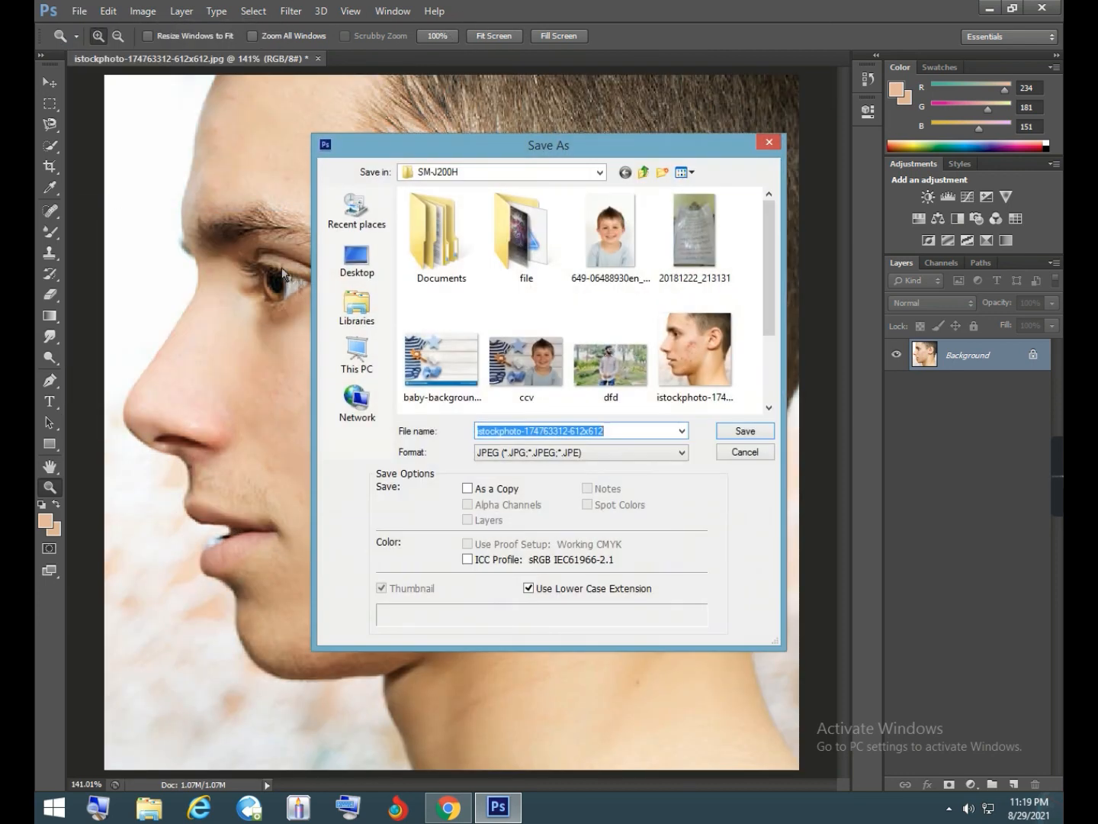
pyautogui.write('tr568')
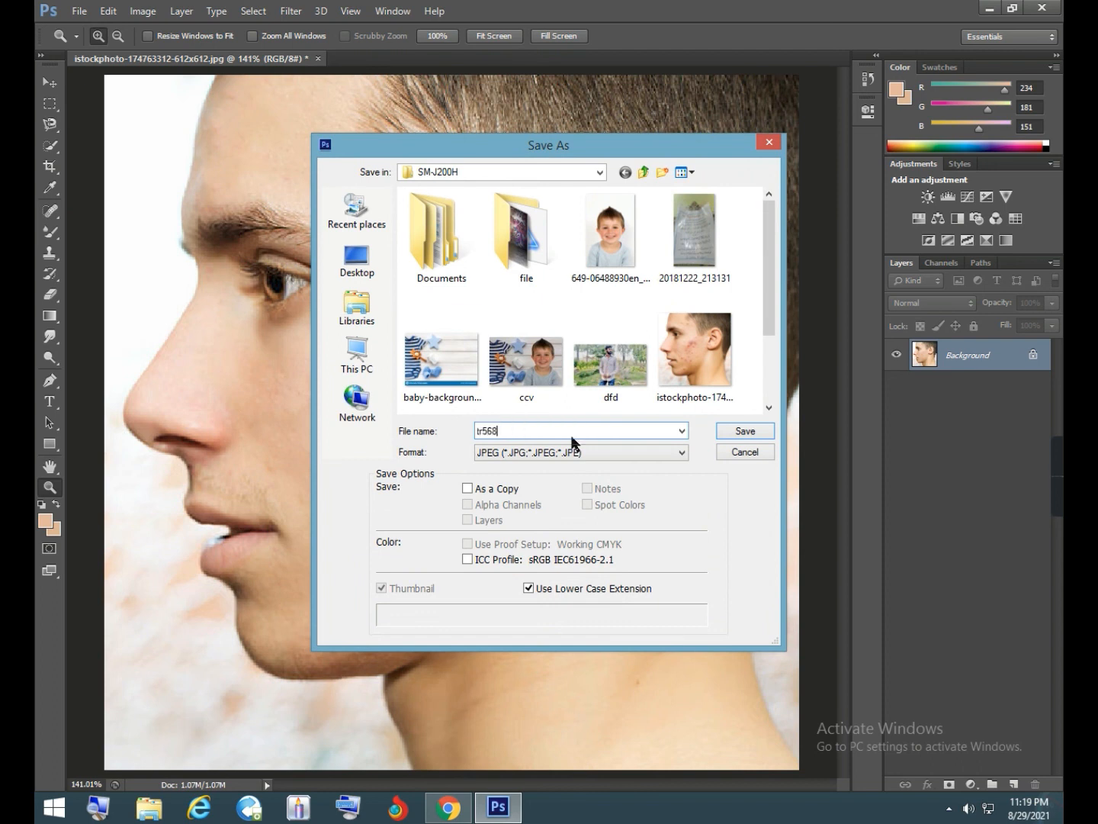
pyautogui.click(736, 431)
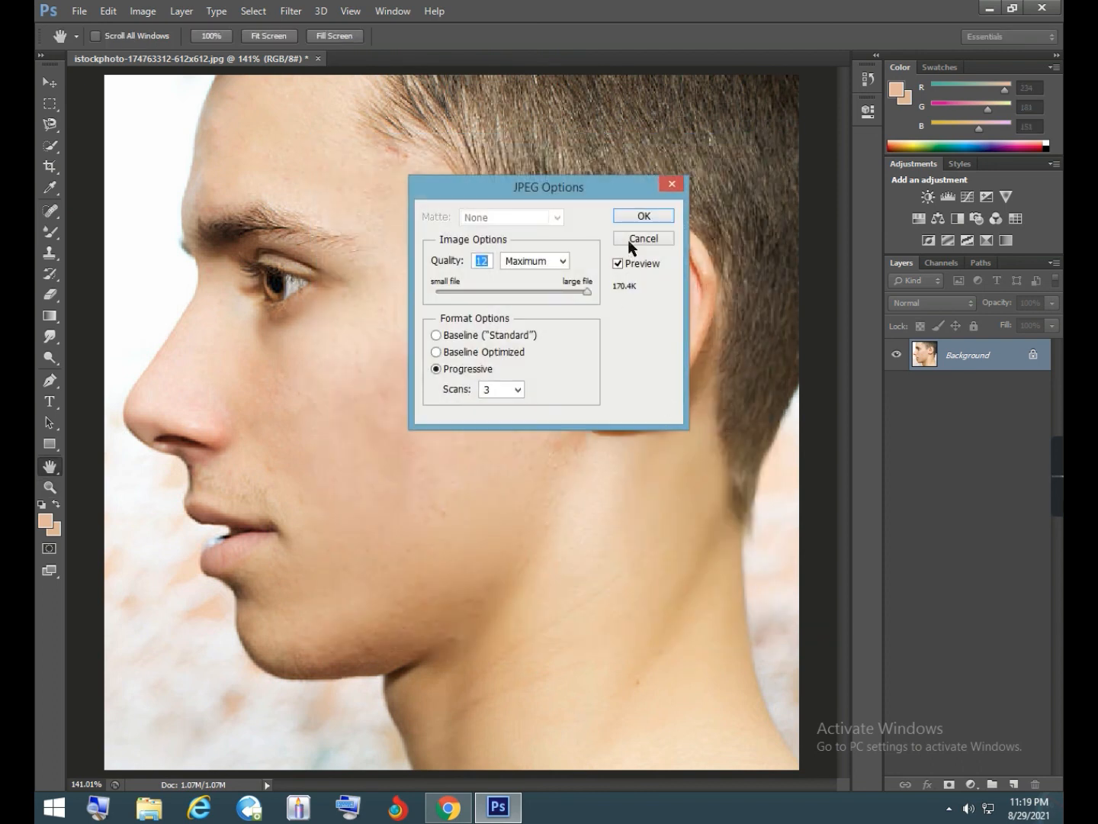